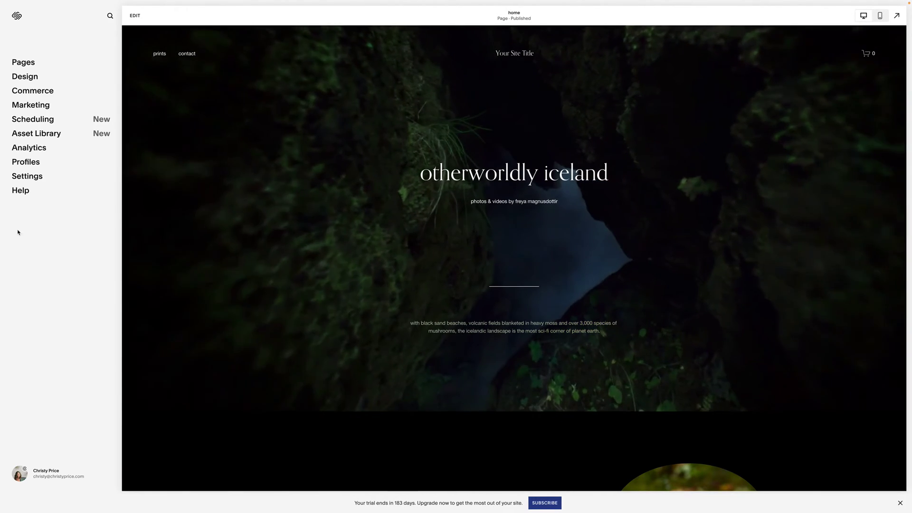
scroll(209, 168, down, 5)
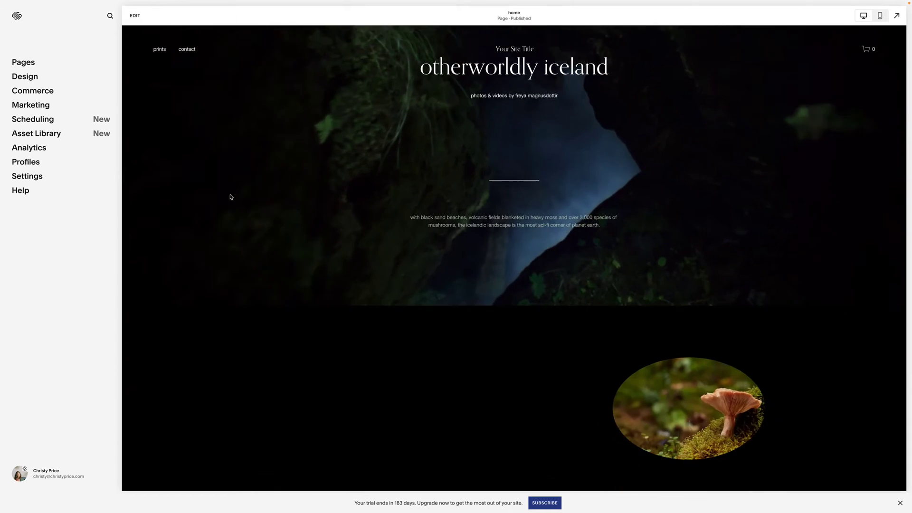
scroll(214, 178, down, 5)
scroll(221, 189, down, 5)
scroll(230, 196, down, 4)
scroll(230, 197, down, 5)
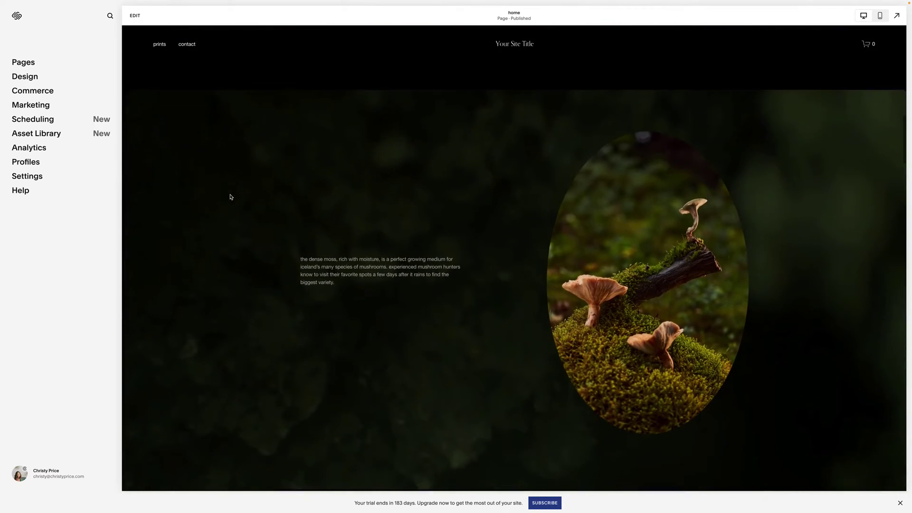
scroll(231, 196, down, 5)
scroll(230, 196, down, 5)
scroll(230, 197, down, 4)
scroll(230, 196, down, 1)
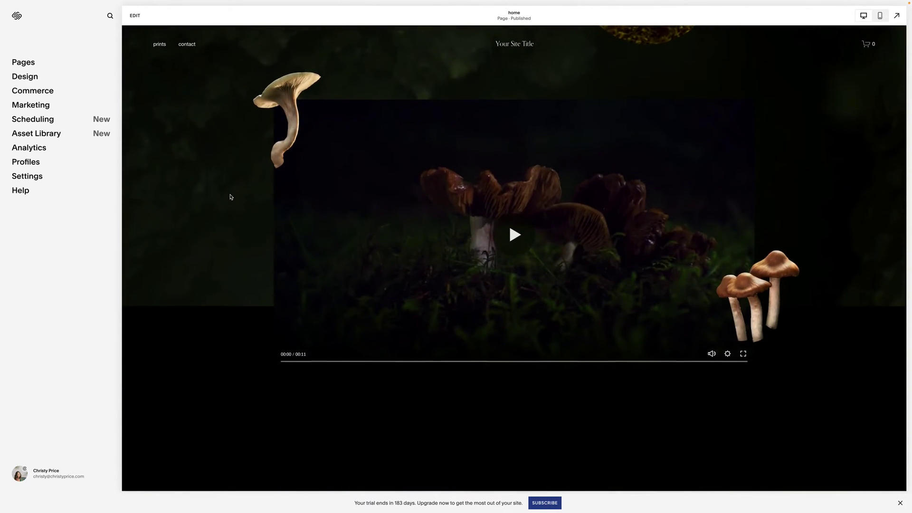
scroll(230, 197, up, 3)
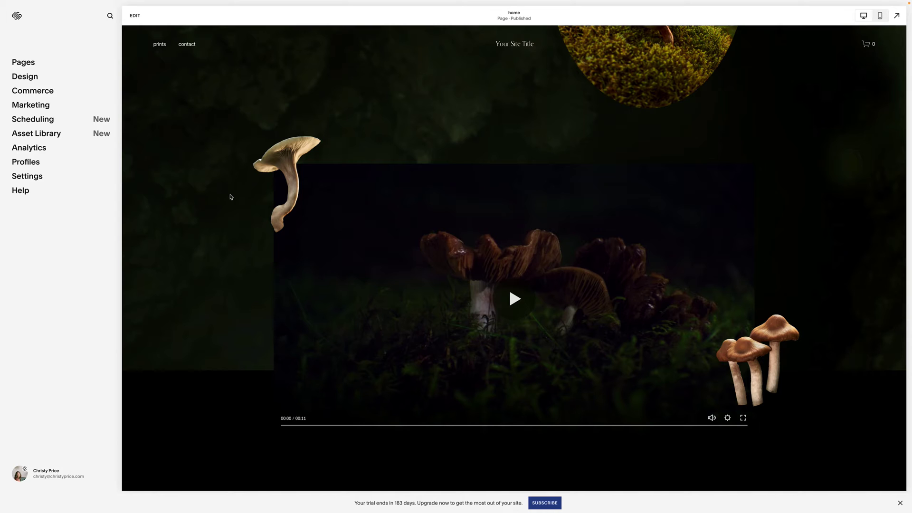
scroll(231, 197, up, 4)
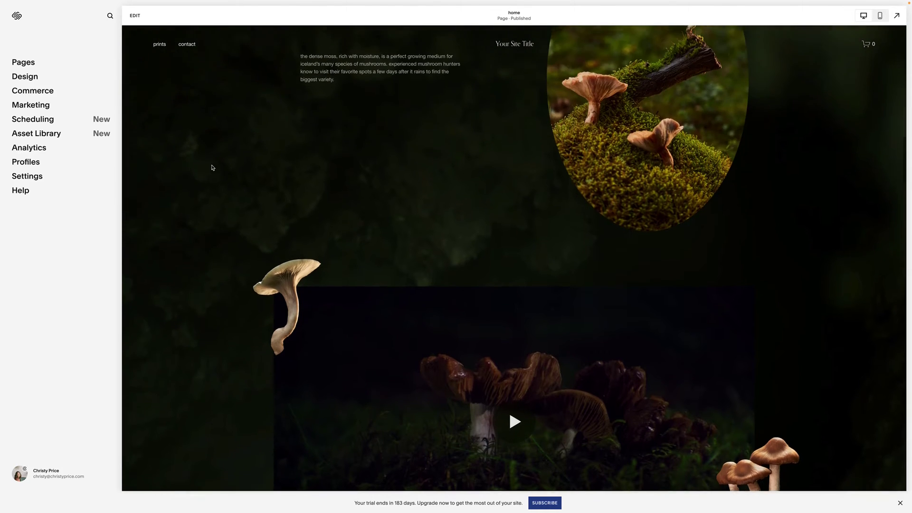
scroll(227, 186, down, 5)
scroll(224, 177, up, 2)
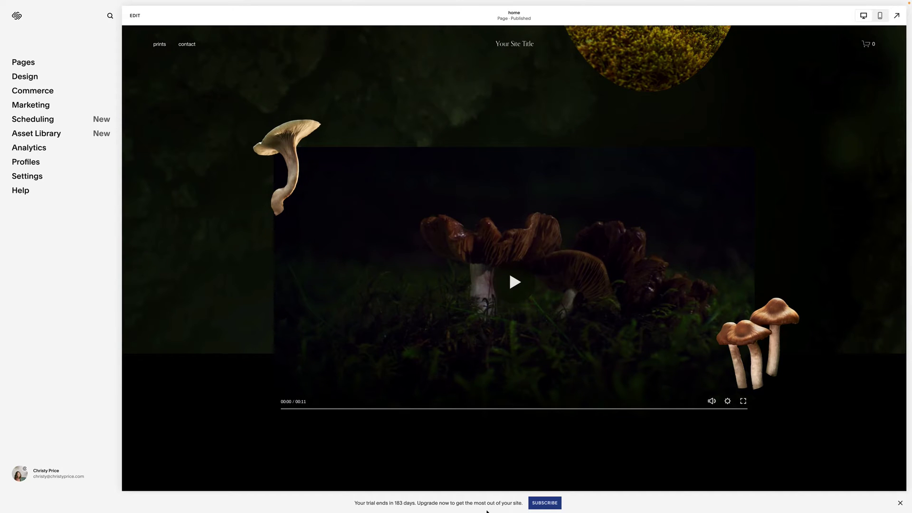
Step: Save the home page's mushroom image-and-video section to Saved Sections
click(135, 14)
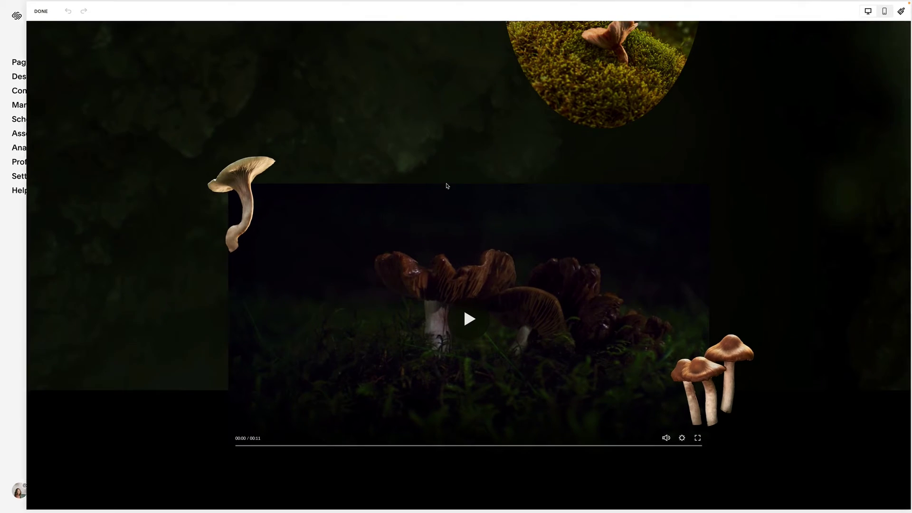
scroll(446, 184, down, 5)
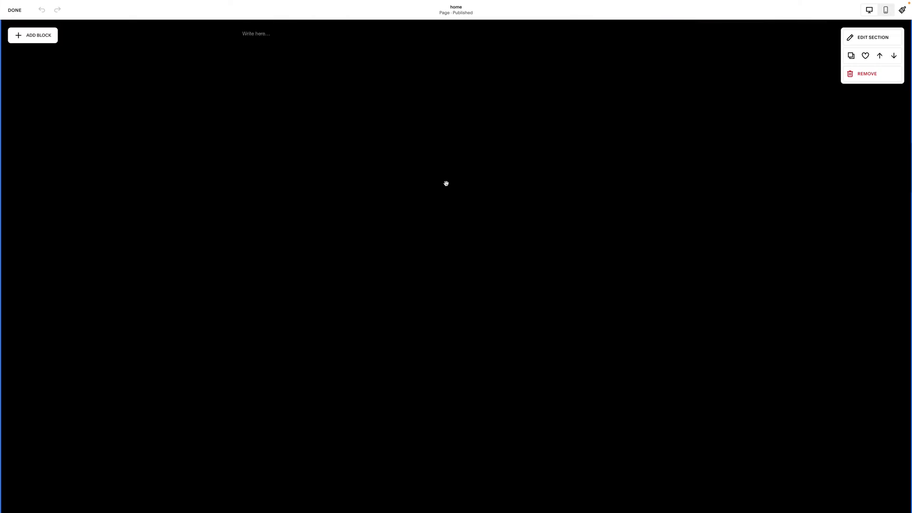
scroll(446, 183, down, 3)
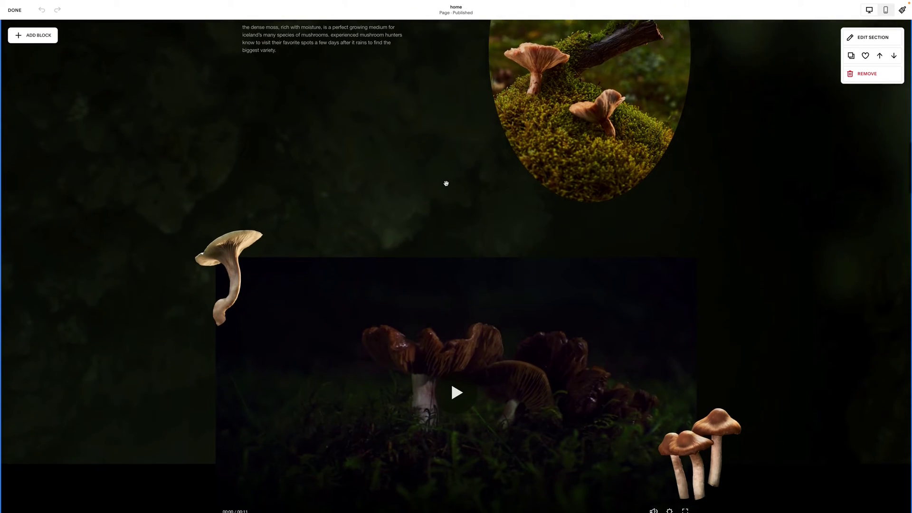
scroll(447, 184, up, 3)
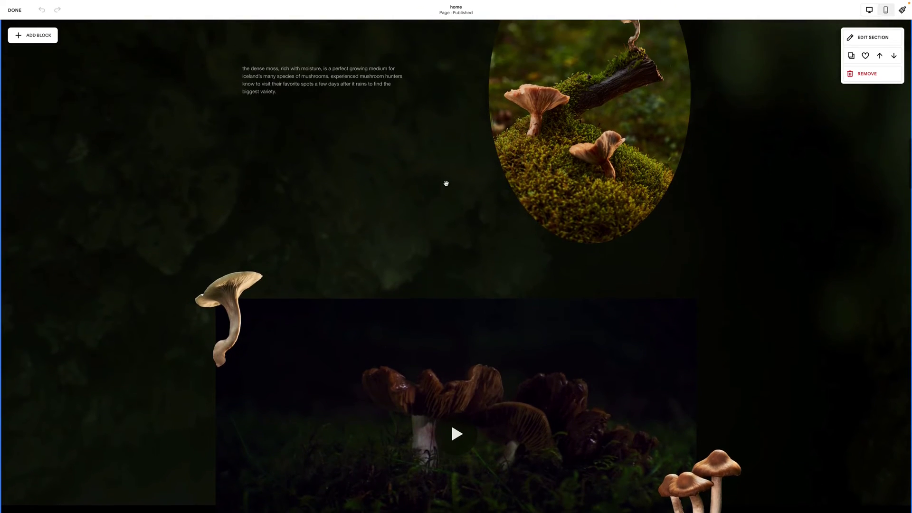
scroll(446, 184, up, 4)
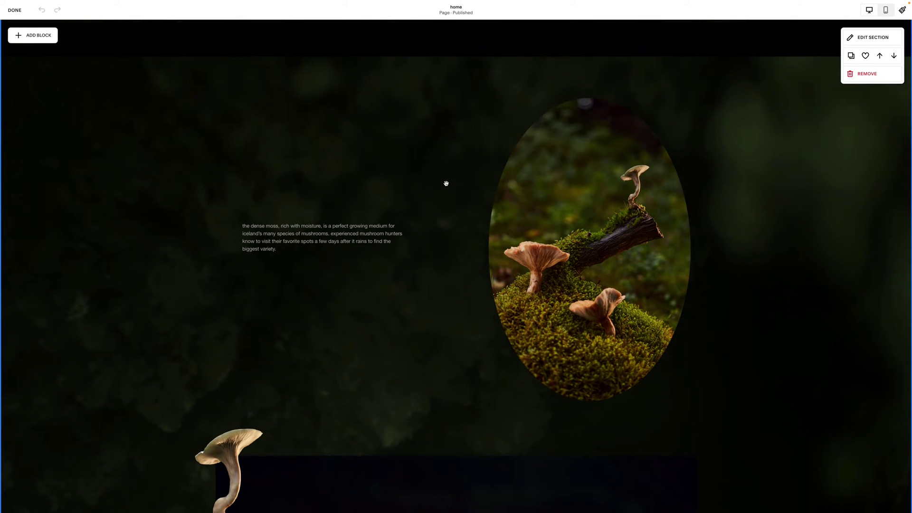
scroll(447, 184, down, 1)
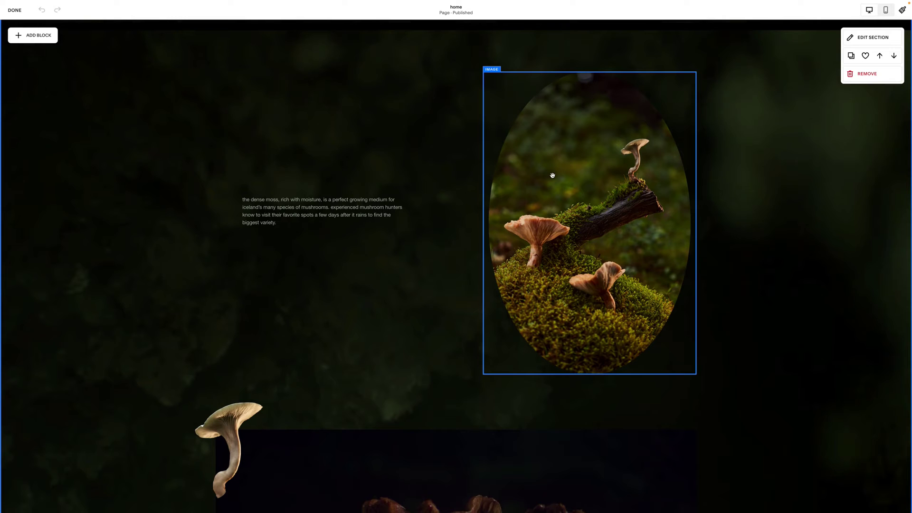
click(867, 56)
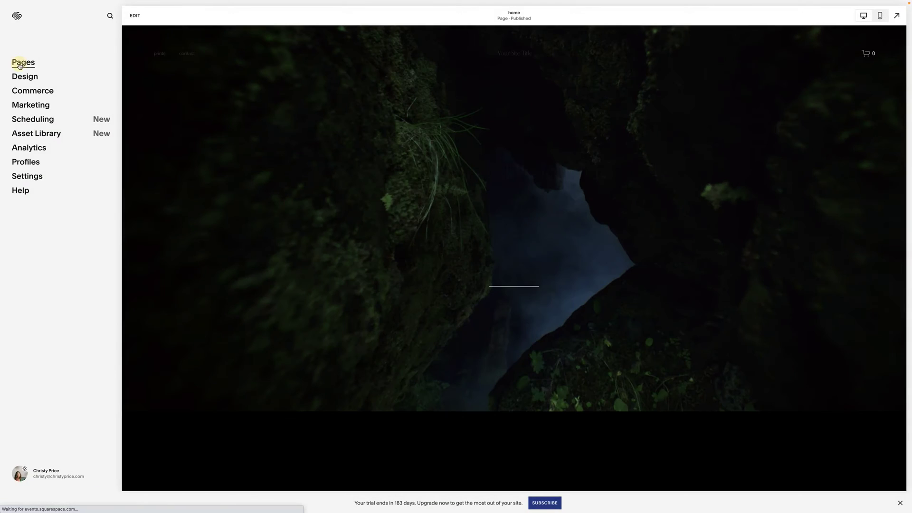
Step: Create a blank page under Not Linked and open its add-section picker
click(24, 62)
click(109, 99)
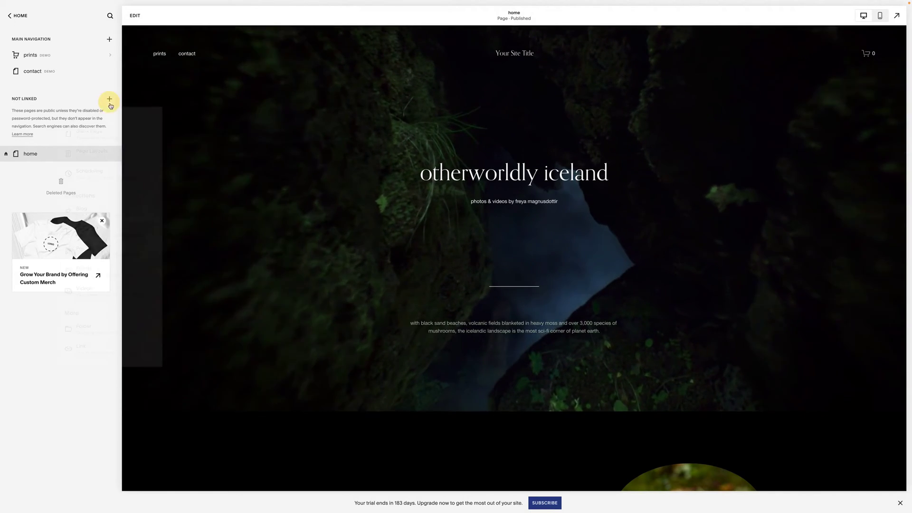
click(90, 133)
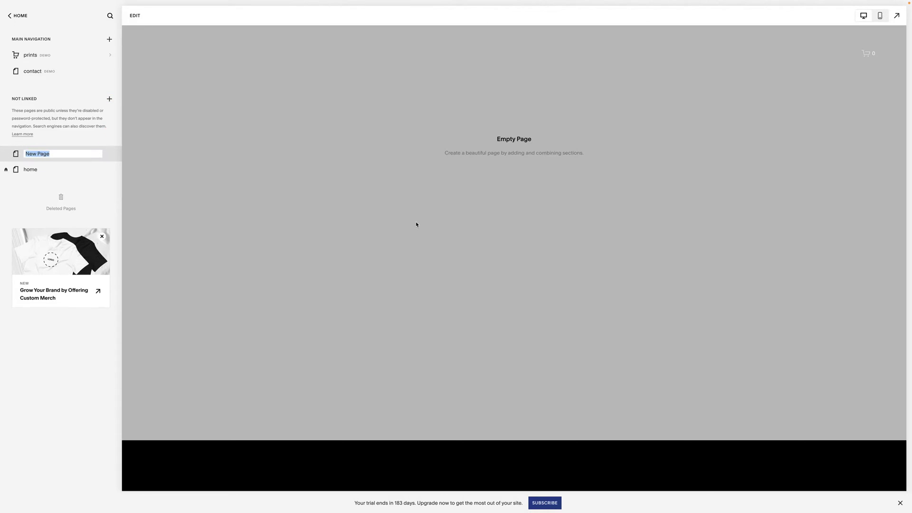
click(136, 16)
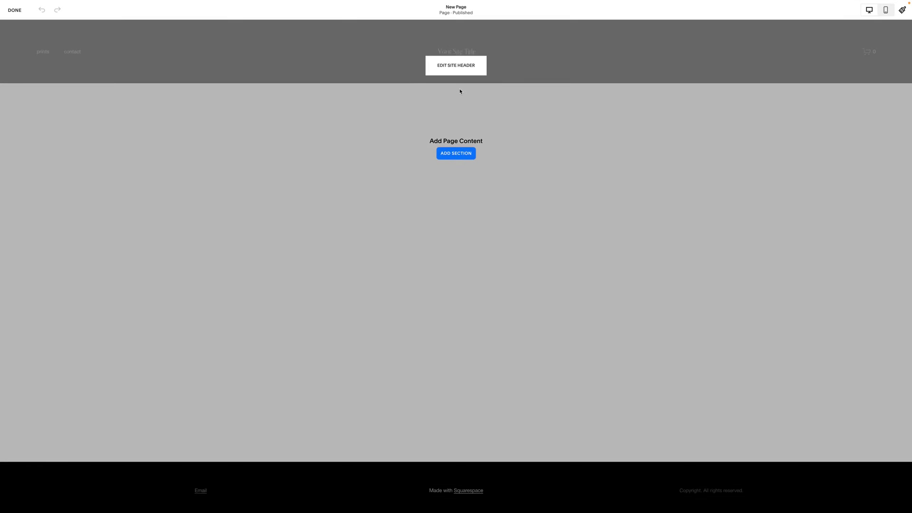
click(455, 152)
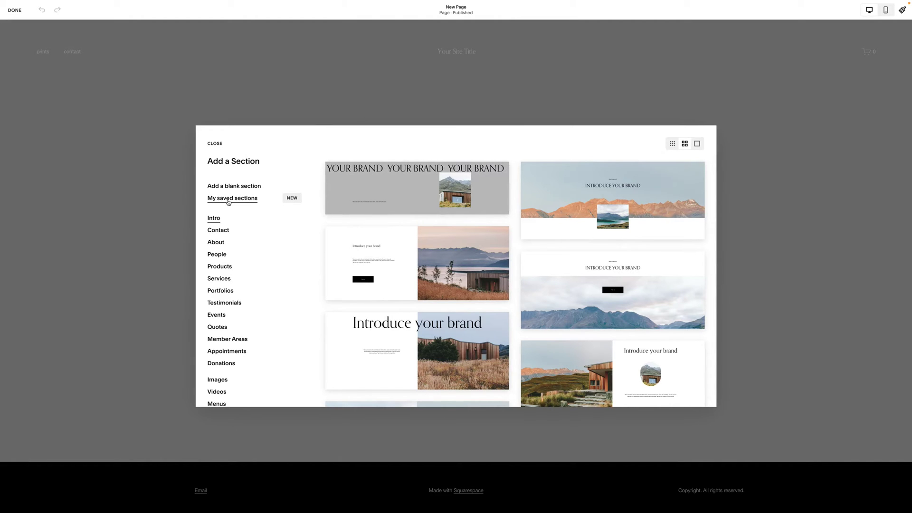
Step: Insert the saved mushroom section from My saved sections into the new page
click(243, 202)
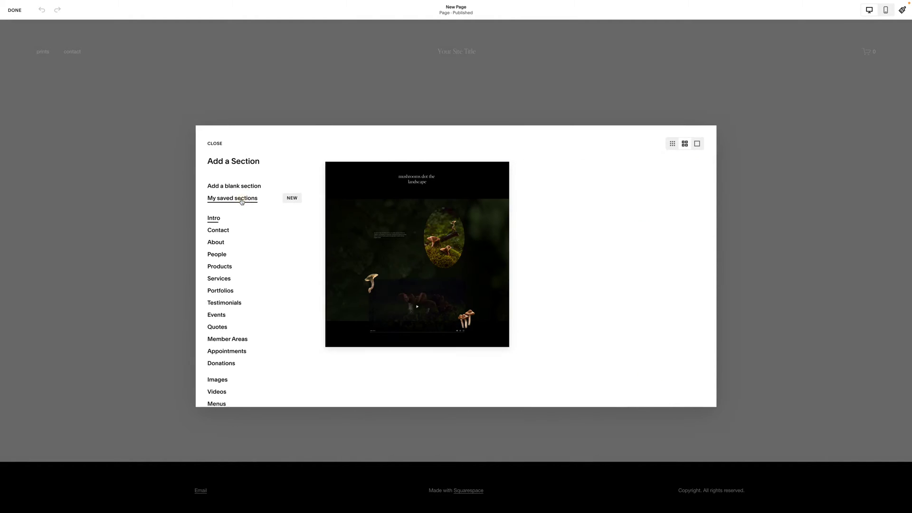
click(417, 254)
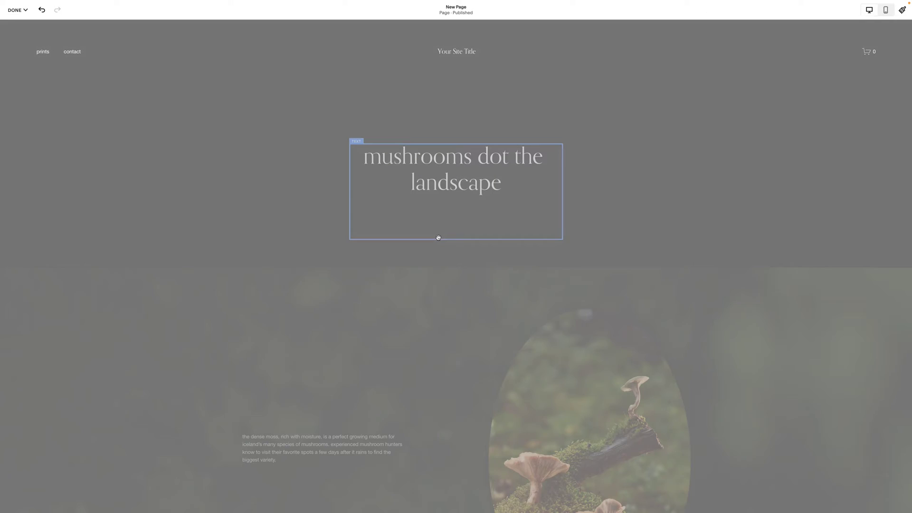
scroll(438, 238, down, 5)
scroll(484, 285, down, 5)
scroll(499, 306, down, 5)
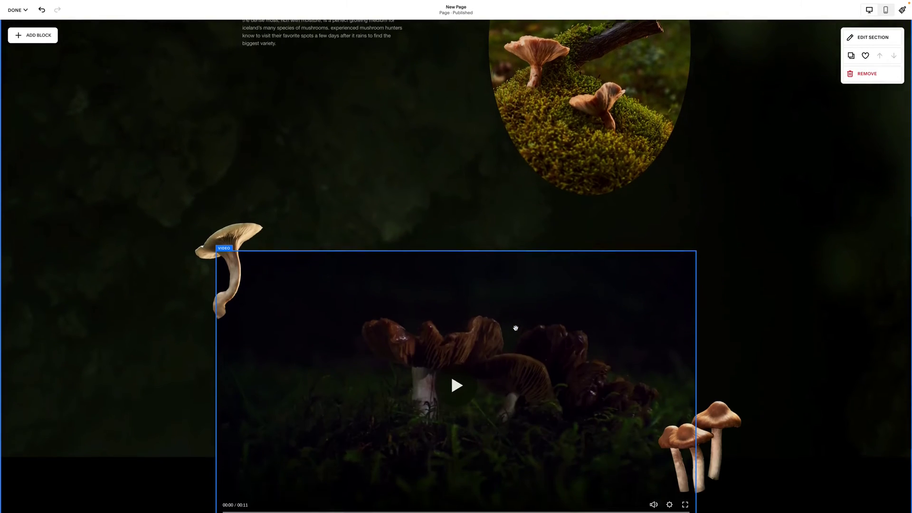
scroll(516, 328, down, 3)
scroll(515, 328, up, 10)
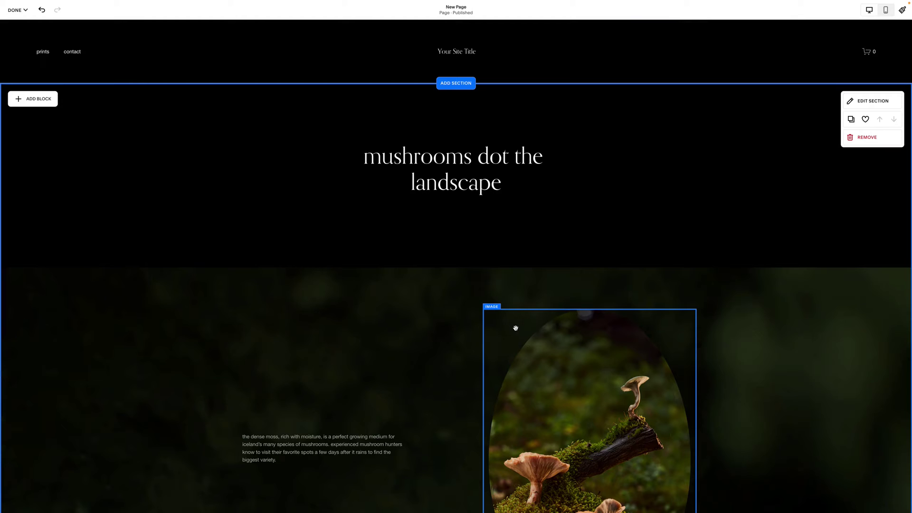
scroll(515, 328, down, 3)
scroll(516, 328, down, 3)
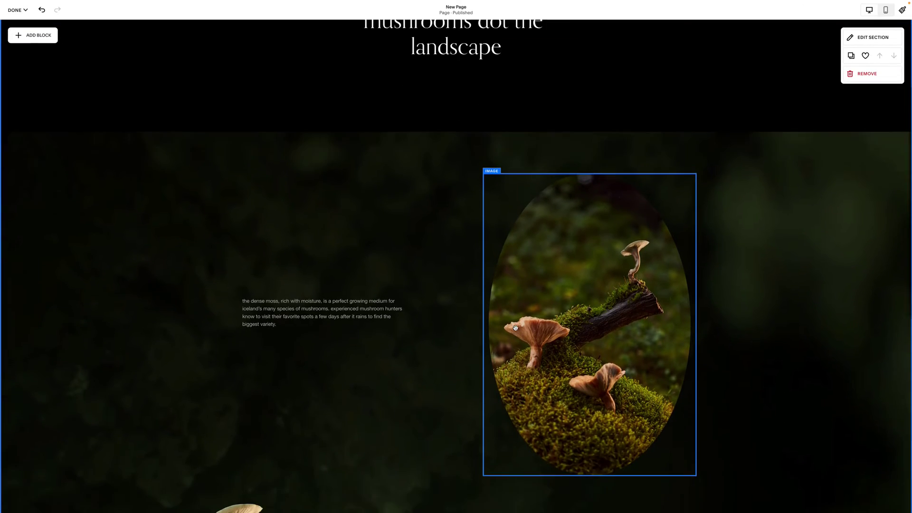
scroll(515, 329, down, 3)
scroll(515, 328, down, 4)
scroll(515, 328, down, 1)
scroll(515, 329, up, 10)
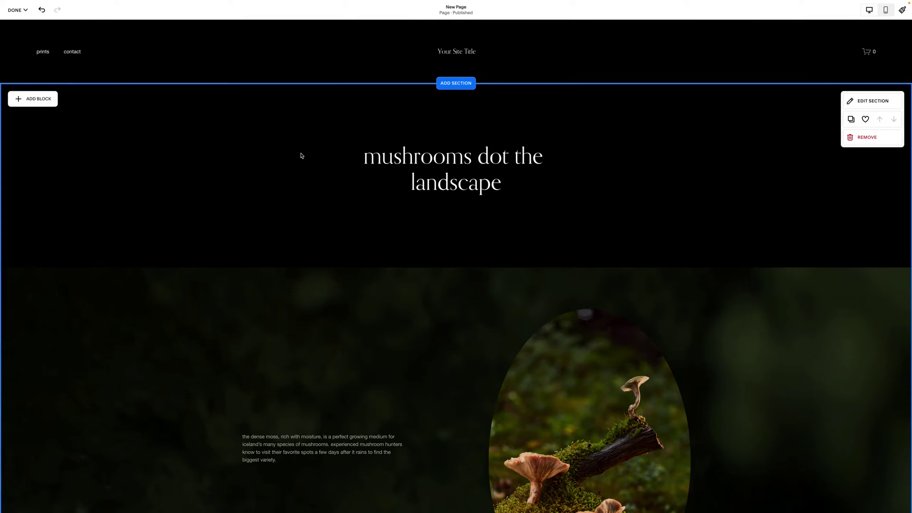
Step: Add the four-column circular-image Services template with Bronze, Silver, Gold and Platinum cards
click(456, 83)
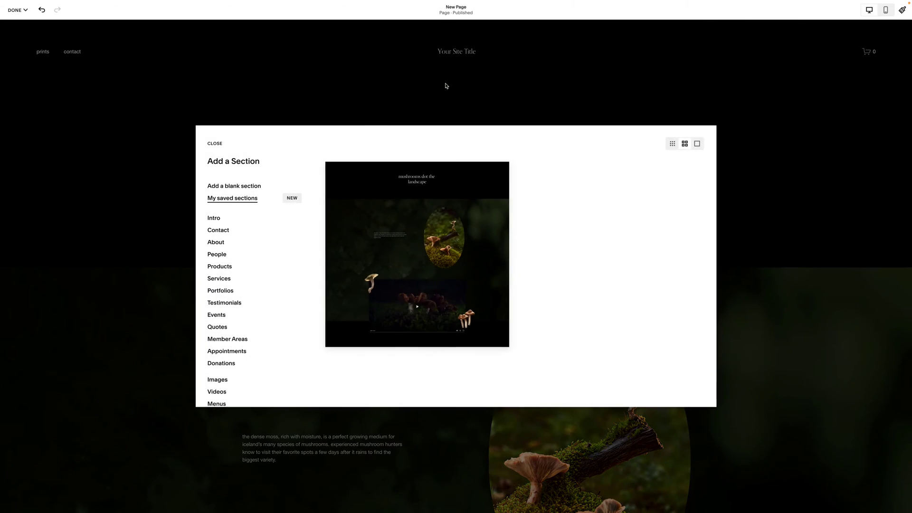
scroll(228, 296, down, 4)
scroll(229, 296, down, 2)
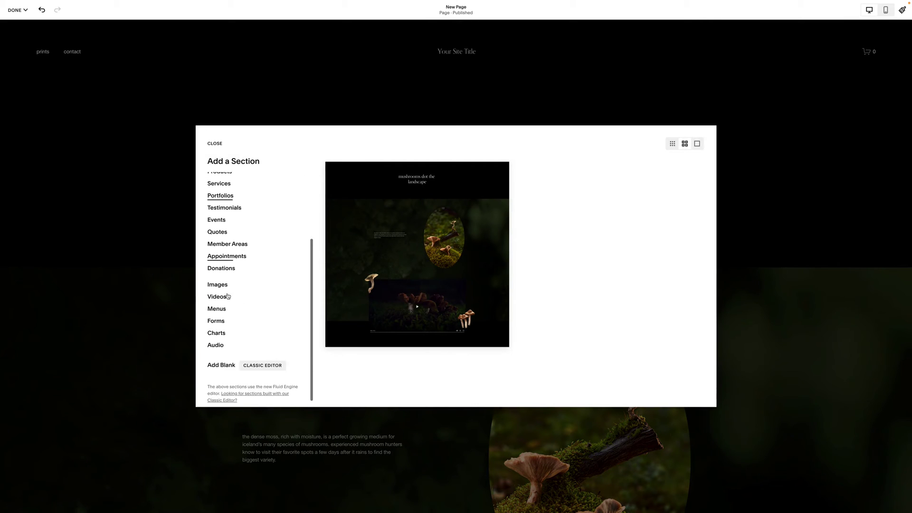
scroll(229, 263, up, 1)
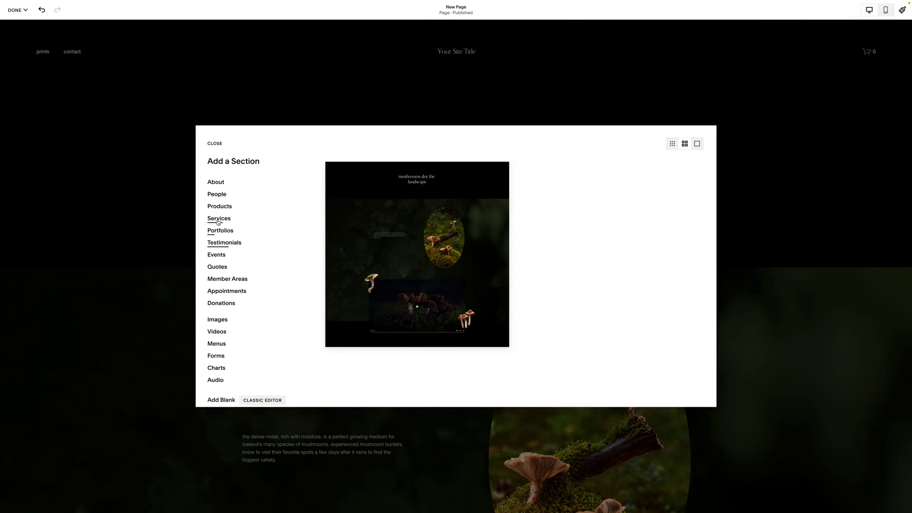
click(219, 218)
scroll(526, 291, down, 4)
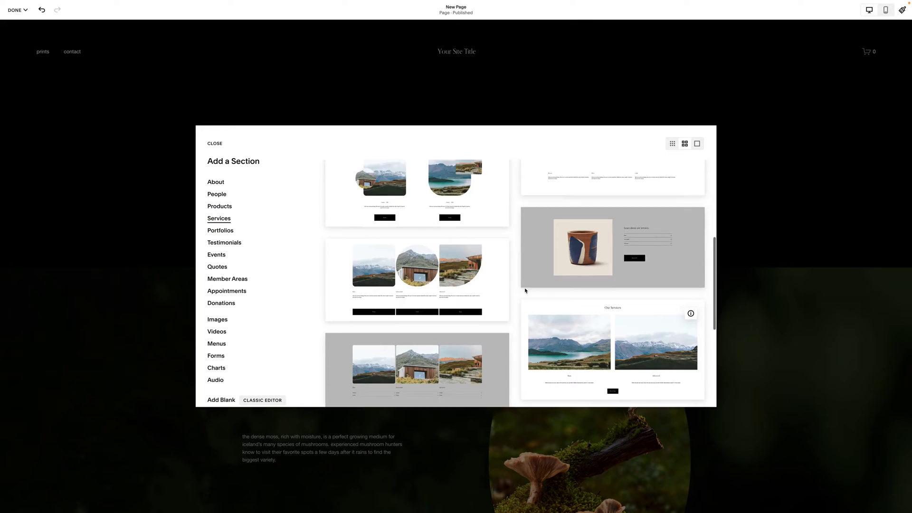
scroll(526, 290, down, 3)
scroll(526, 291, down, 3)
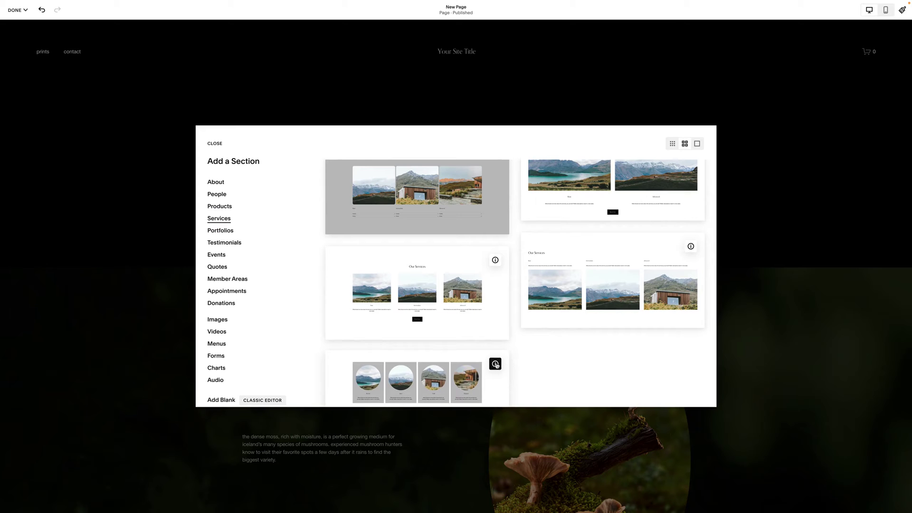
scroll(515, 381, down, 1)
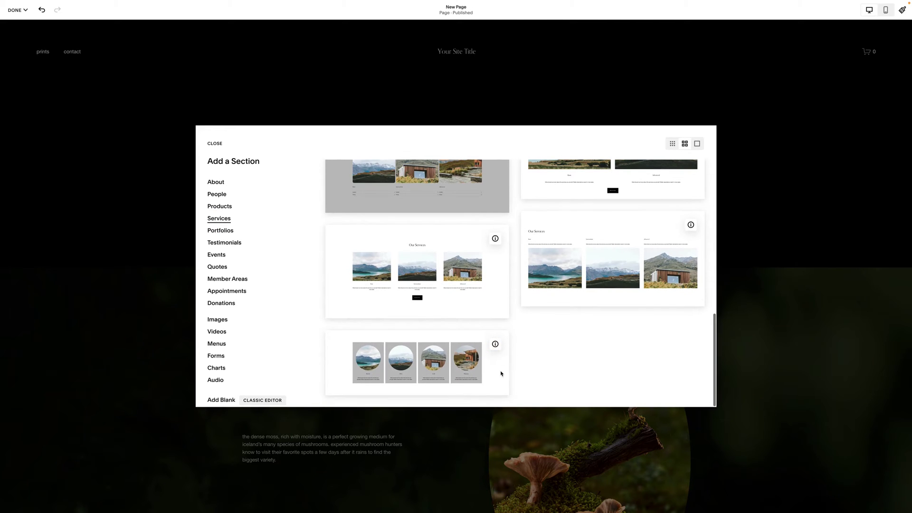
click(437, 362)
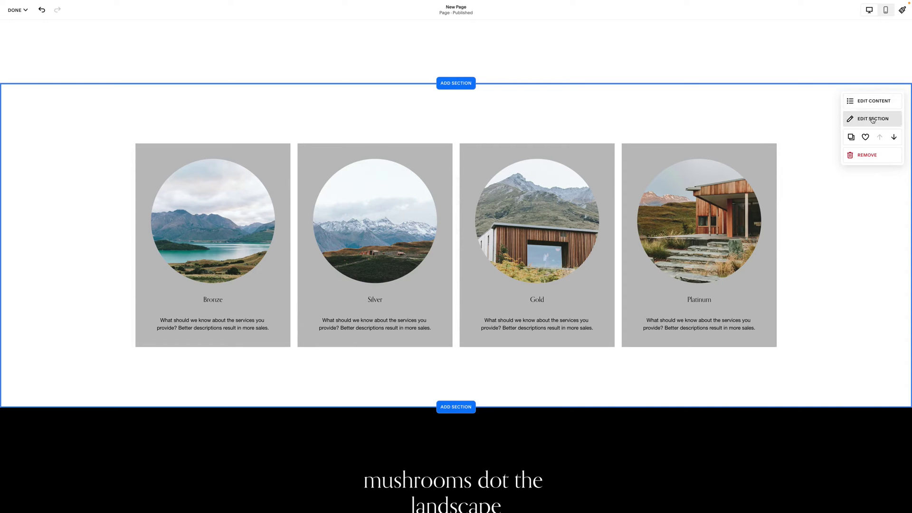
Step: Keep the services section's design layout as Simple List
click(873, 100)
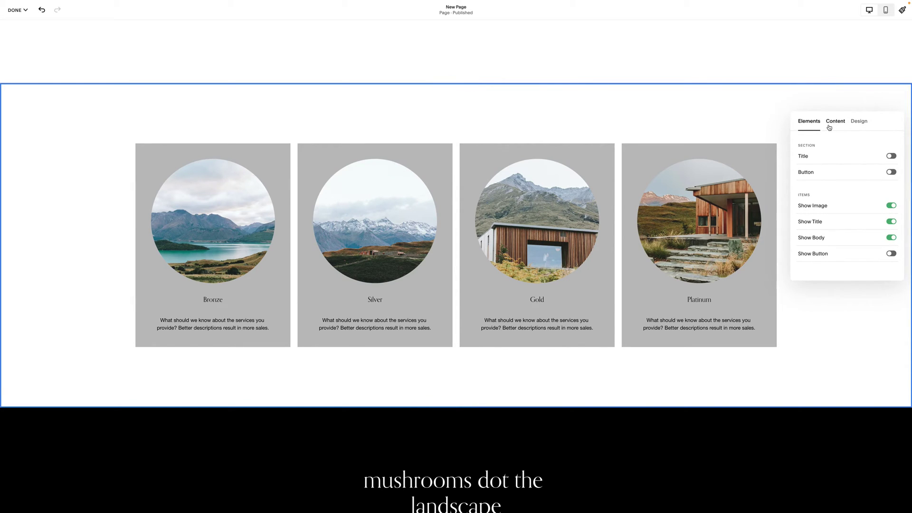
click(860, 121)
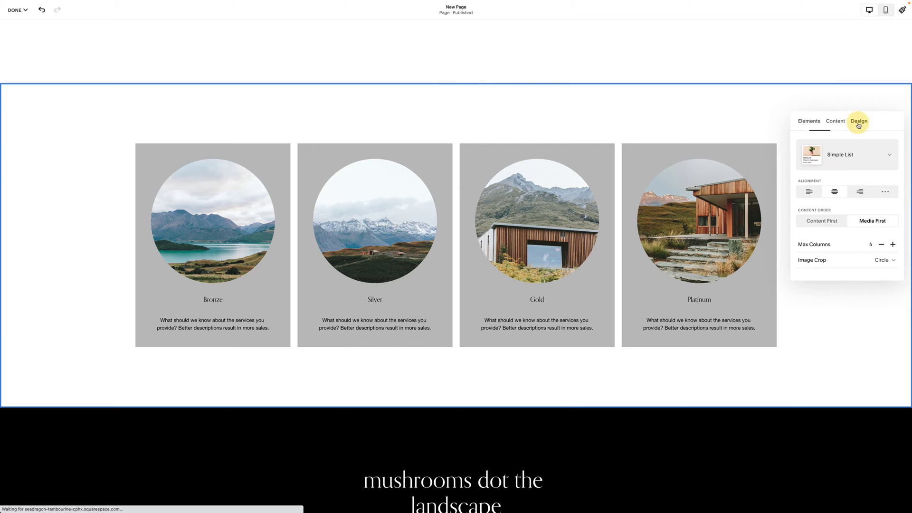
click(842, 158)
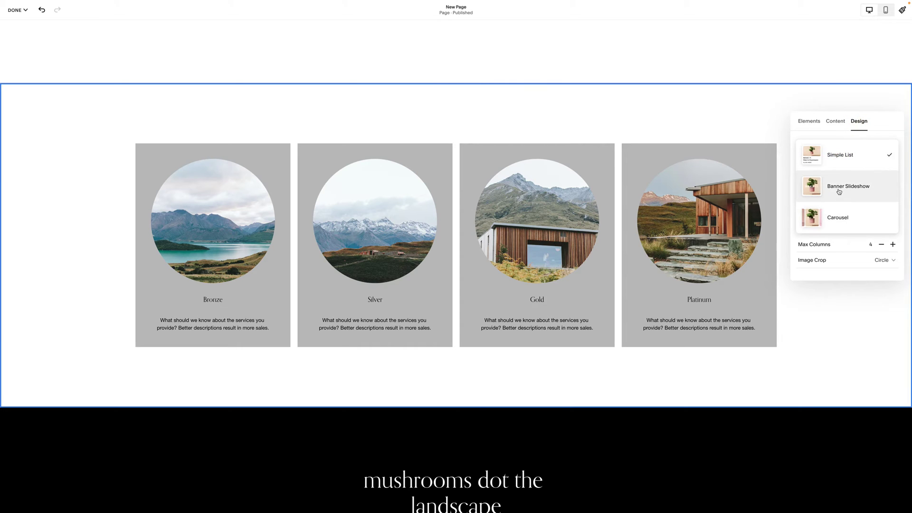
click(882, 121)
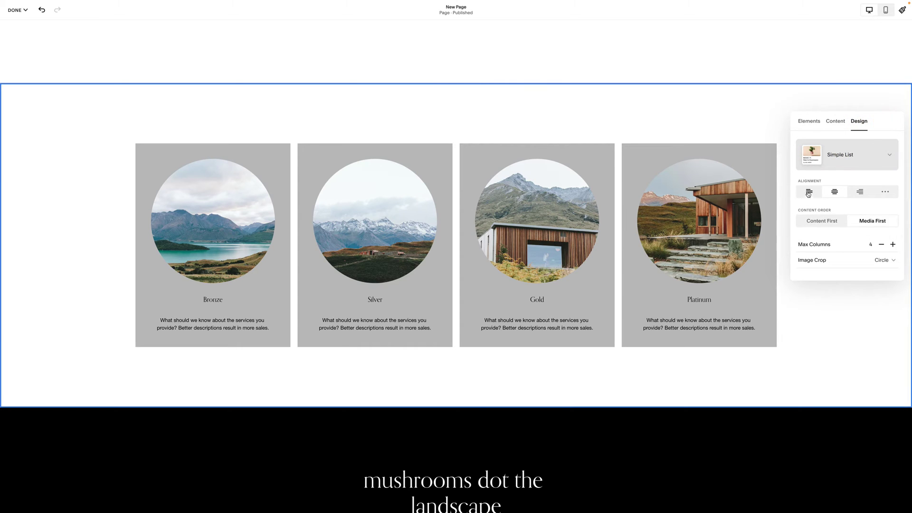
scroll(811, 245, down, 2)
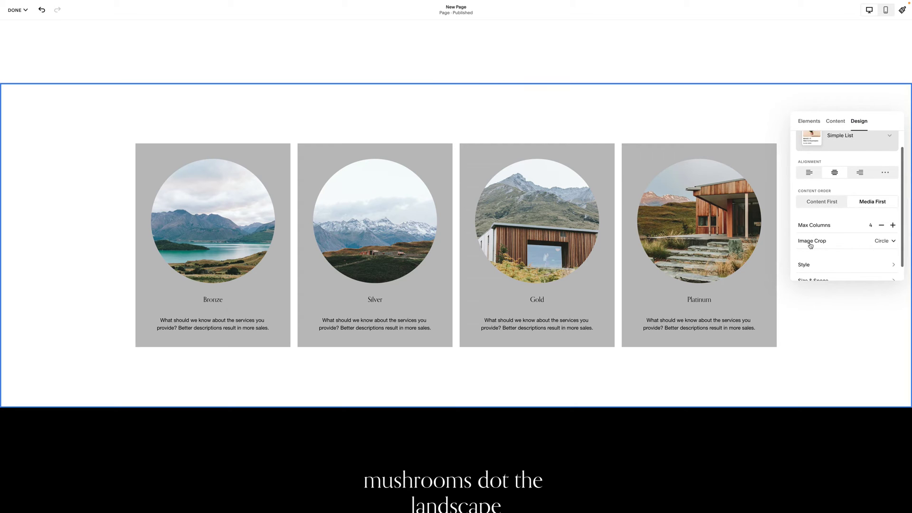
Step: Review the card style options, toggling card background and custom text size
click(806, 249)
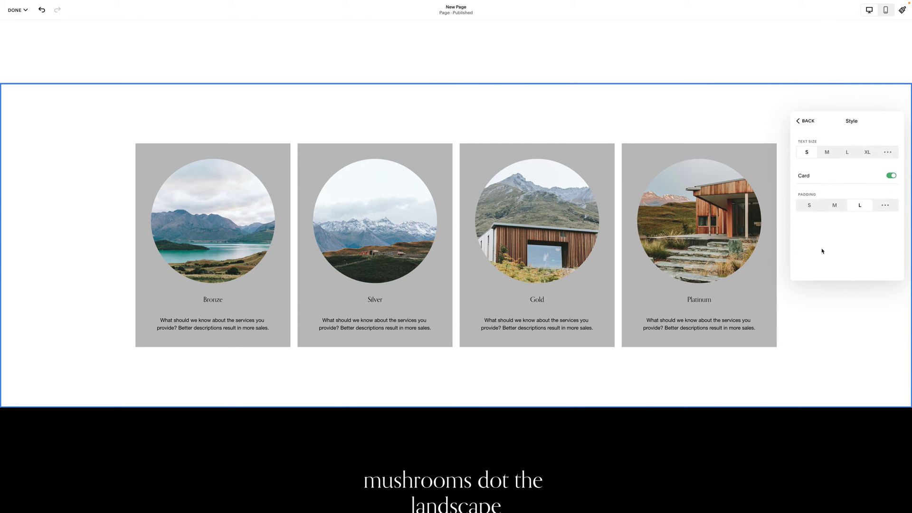
click(892, 177)
click(890, 153)
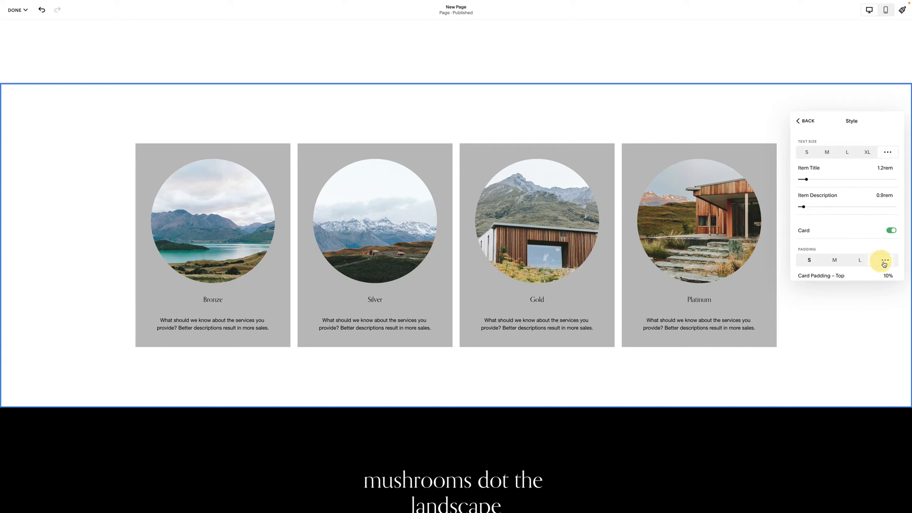
scroll(884, 264, down, 3)
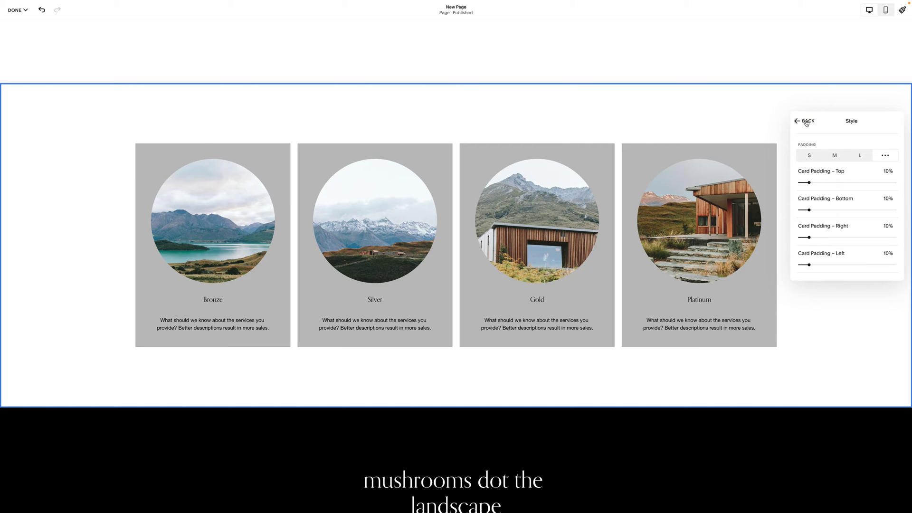
click(807, 122)
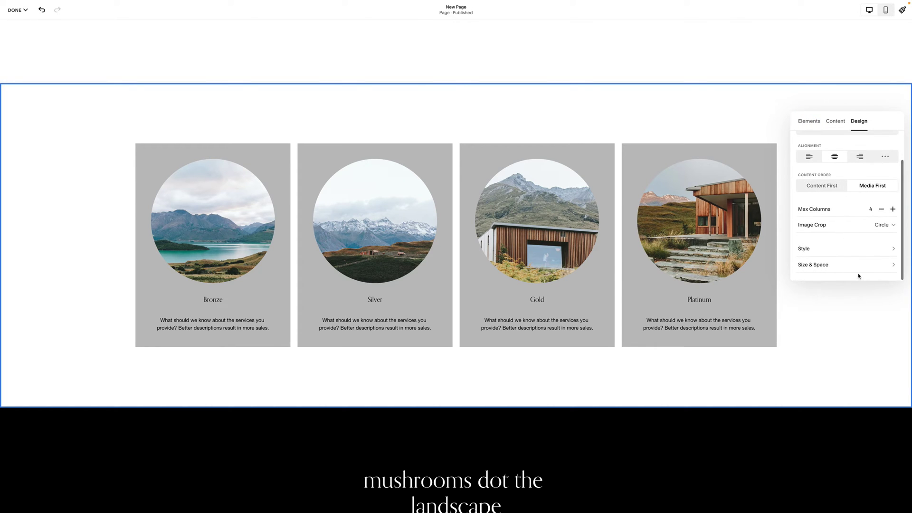
Step: Review Size & Space custom content width and item spacing, then close the settings
click(857, 266)
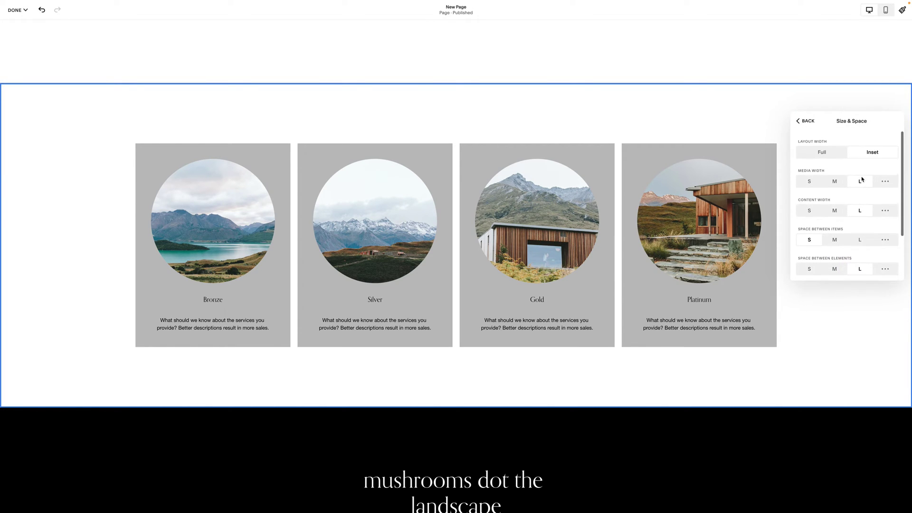
scroll(882, 183, down, 3)
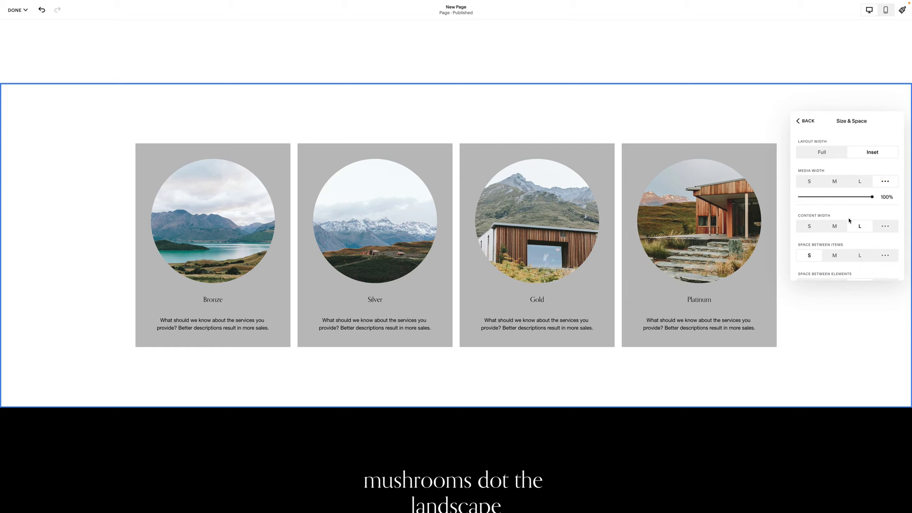
click(886, 148)
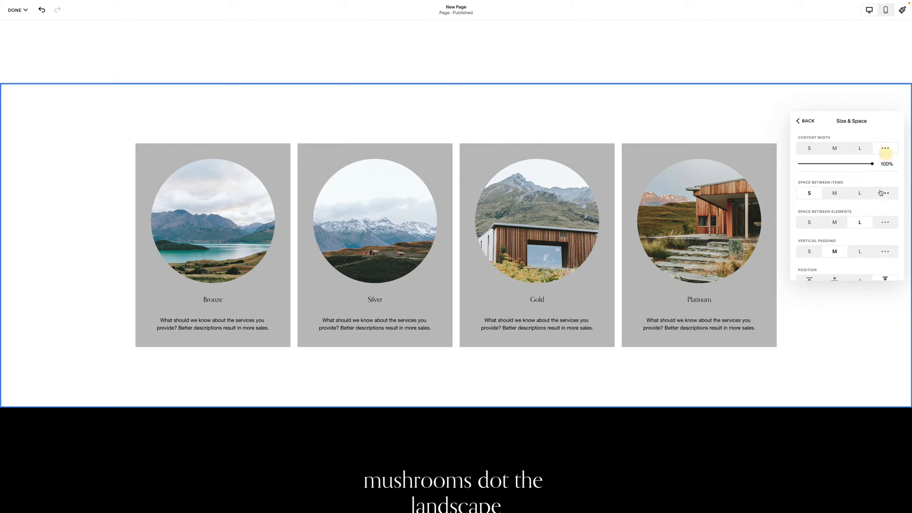
click(889, 195)
scroll(878, 220, down, 1)
scroll(878, 221, down, 2)
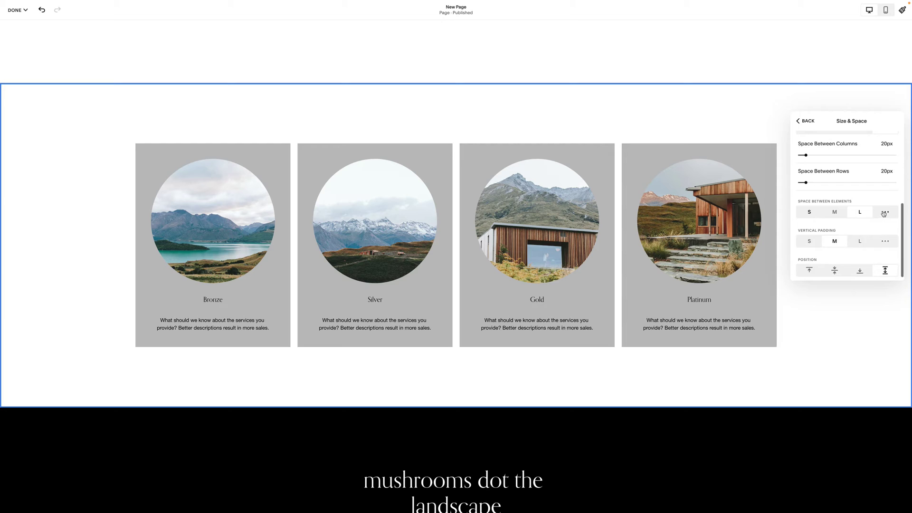
scroll(851, 244, up, 5)
scroll(852, 244, down, 3)
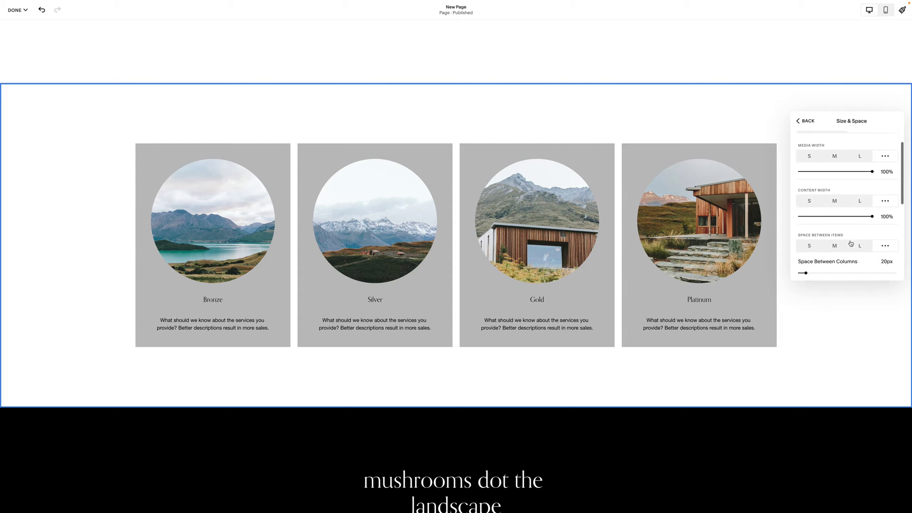
click(452, 115)
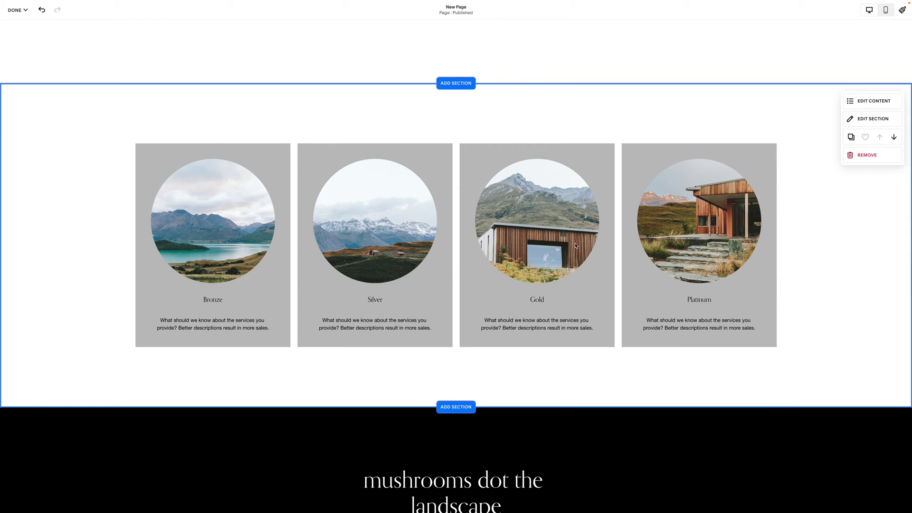
Step: Save the new page's edits and go to the home page
click(18, 10)
click(17, 29)
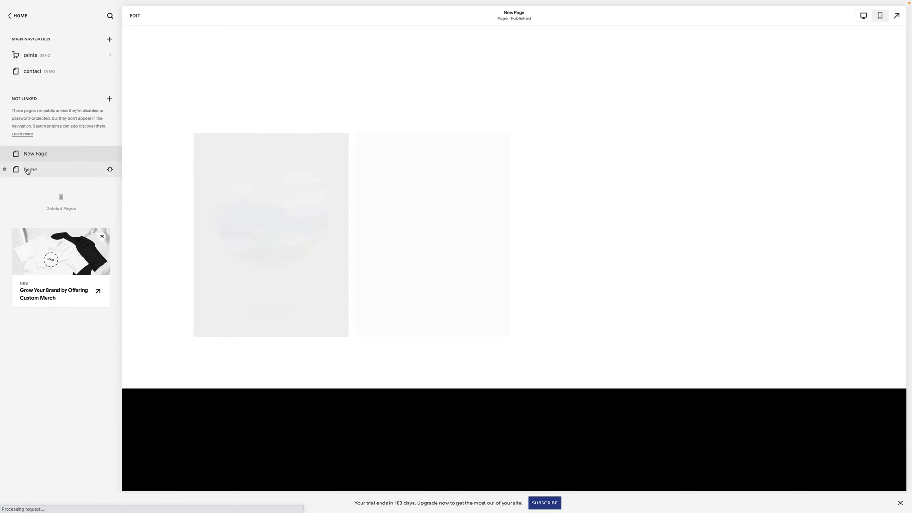
click(28, 171)
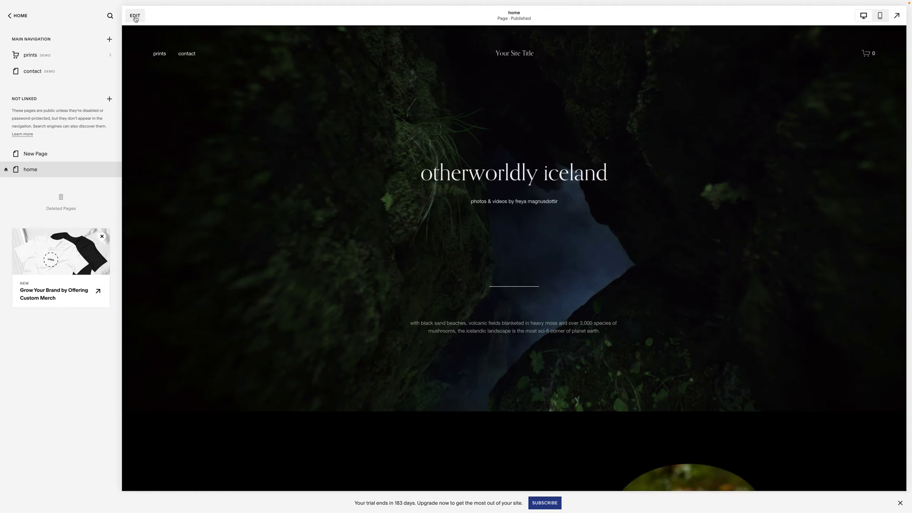
Step: Insert the saved four-card services section below the home page intro
click(134, 16)
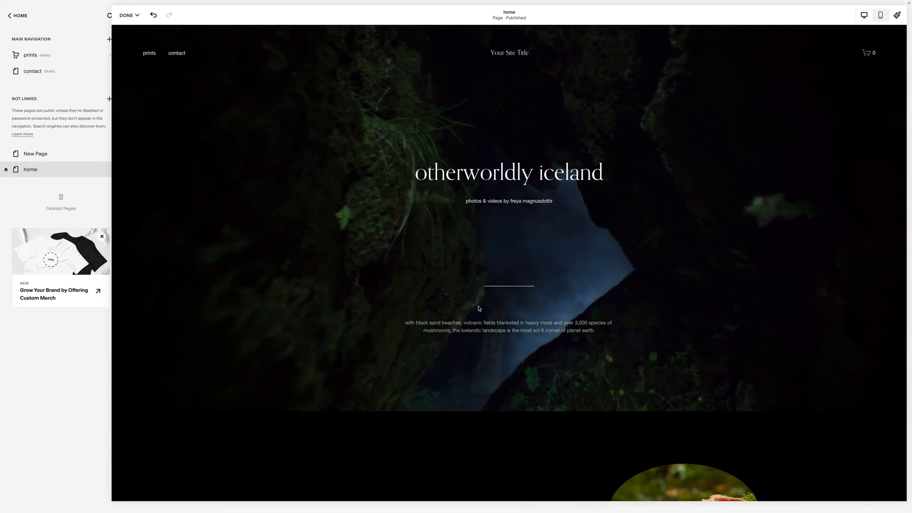
scroll(478, 307, down, 5)
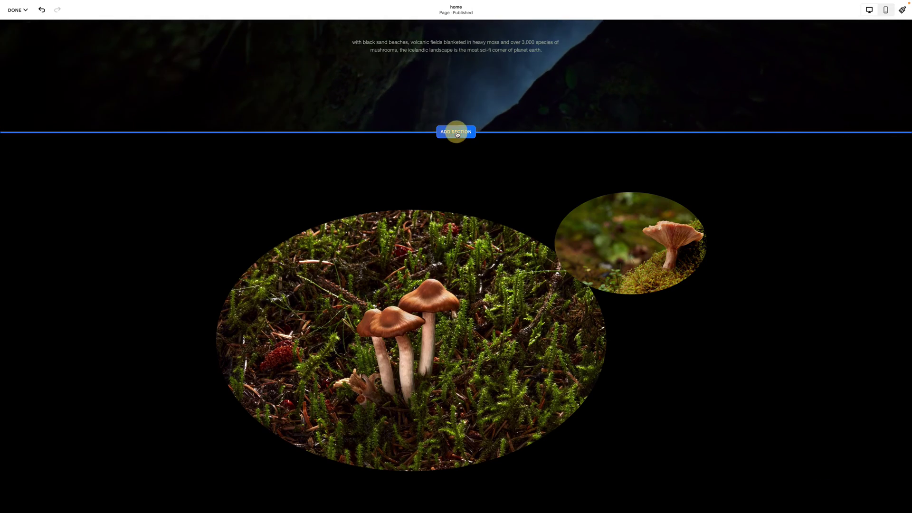
click(456, 132)
click(232, 198)
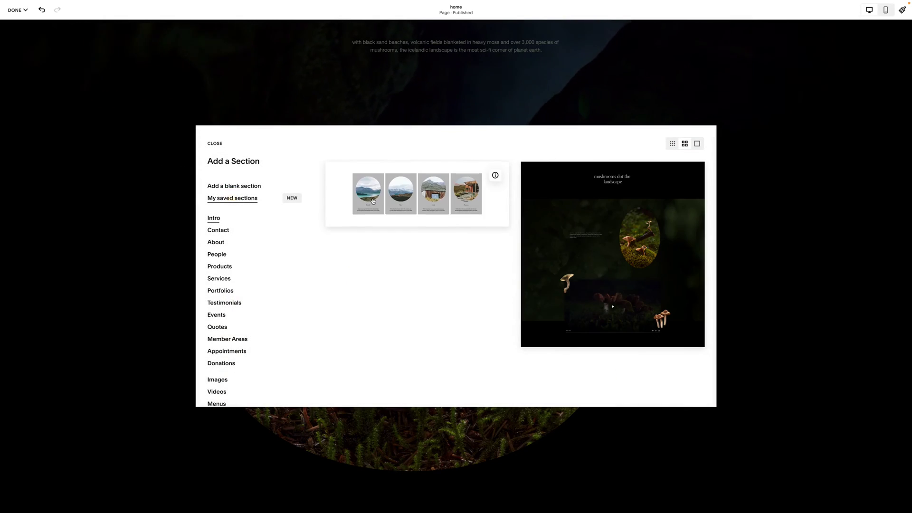
click(412, 211)
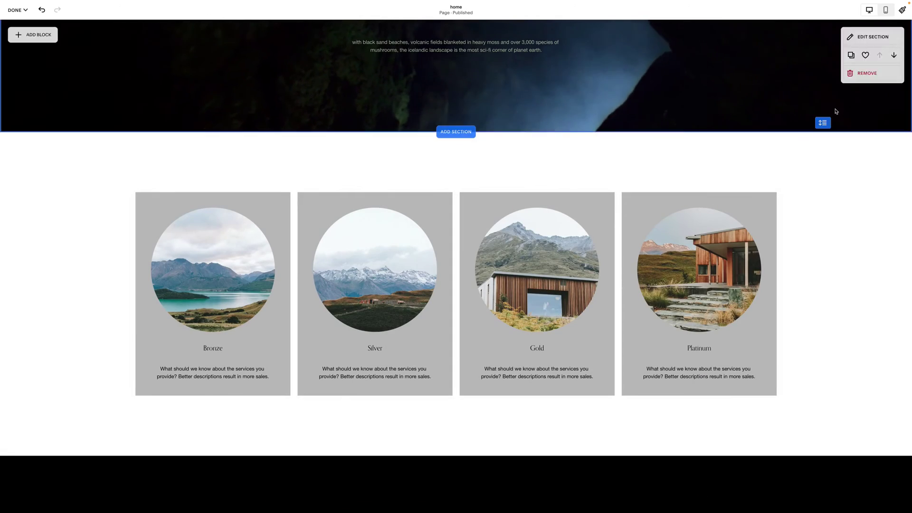
Step: Give the Services section the dark Bright 1 colour theme with sage-green cards and save
click(836, 213)
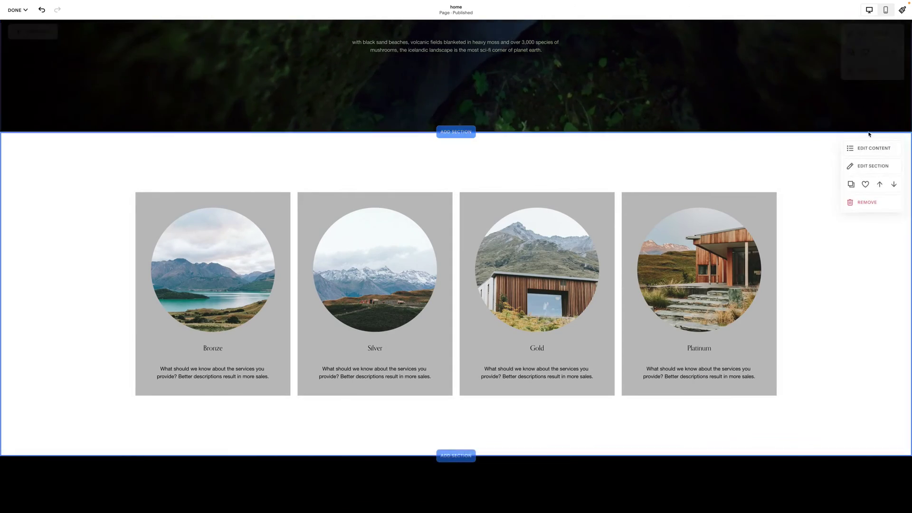
click(873, 168)
click(840, 169)
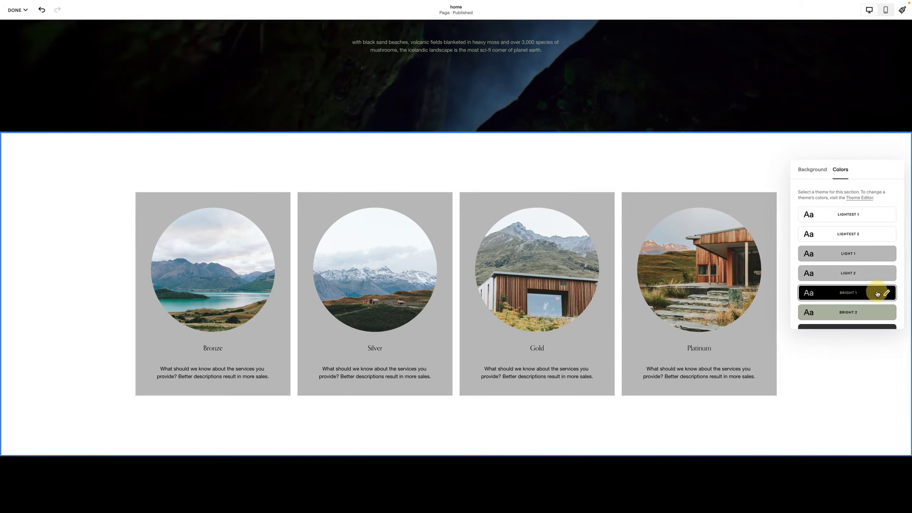
click(878, 292)
click(16, 10)
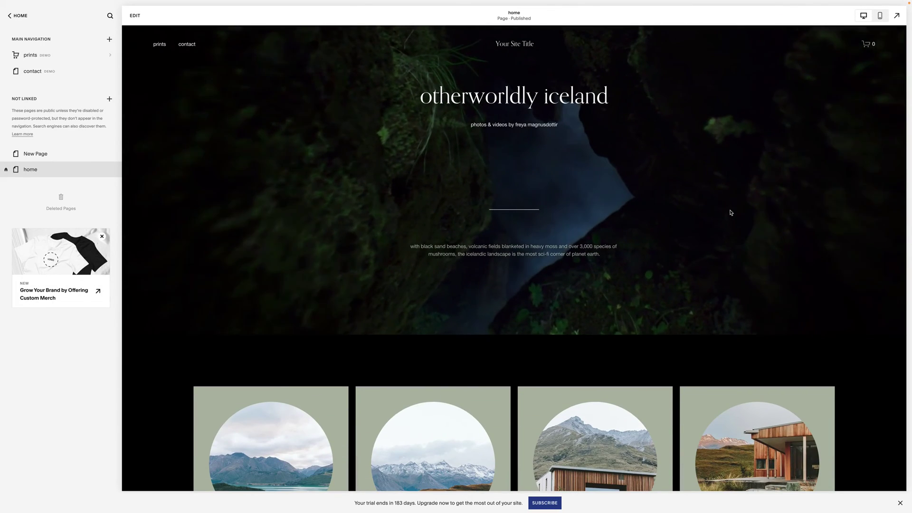
scroll(730, 213, down, 3)
scroll(731, 212, down, 3)
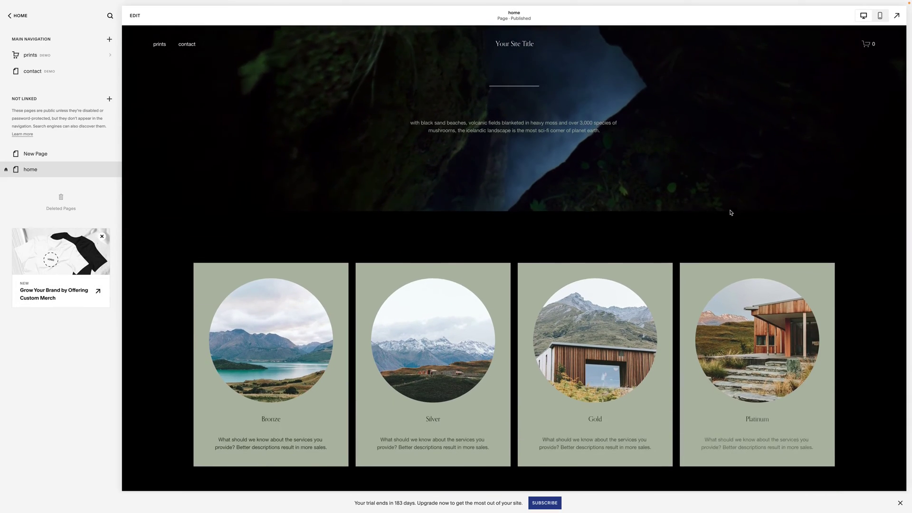
scroll(730, 213, down, 3)
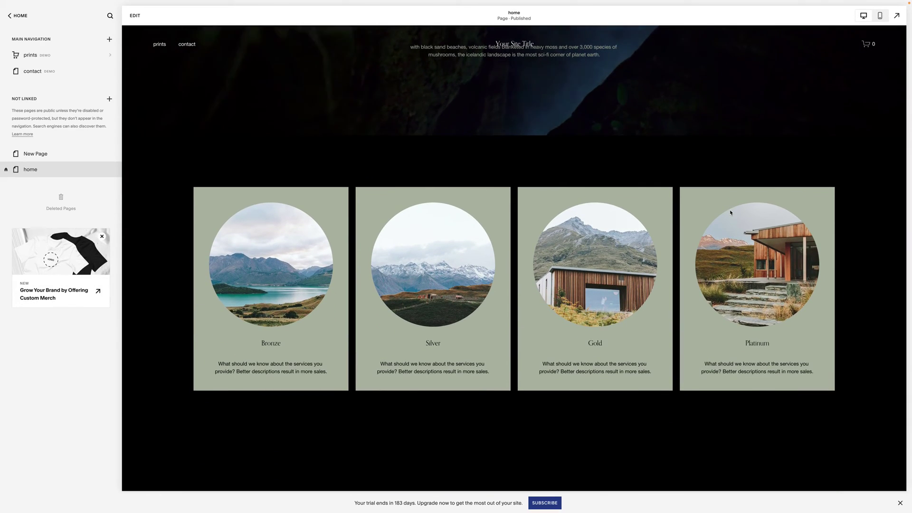
scroll(730, 212, down, 5)
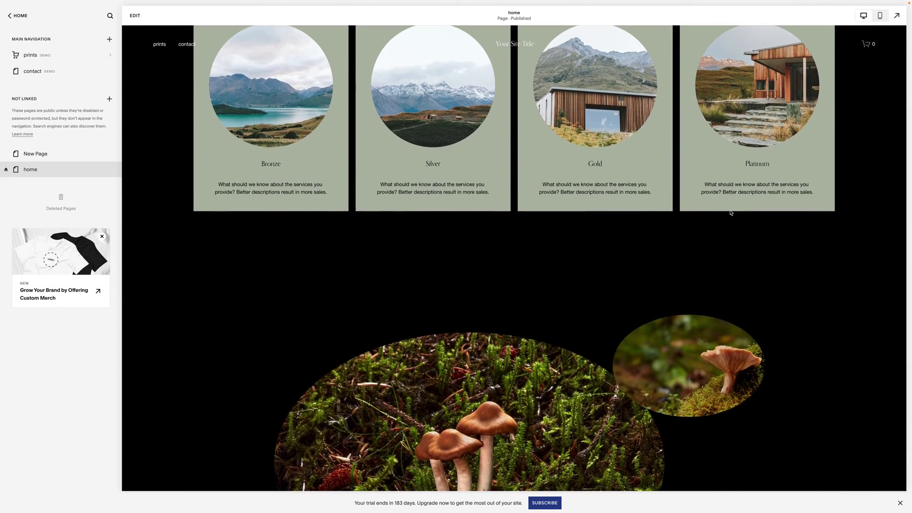
scroll(731, 213, down, 6)
scroll(730, 213, up, 15)
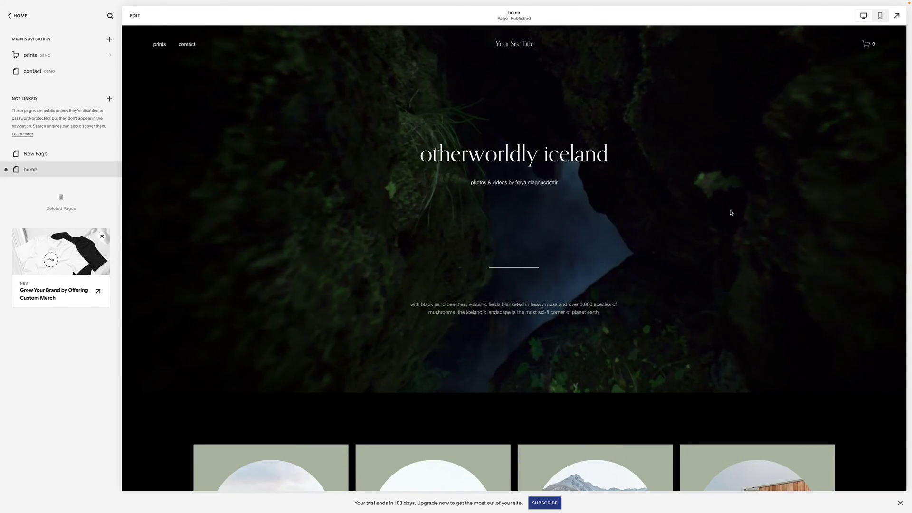
scroll(731, 213, down, 4)
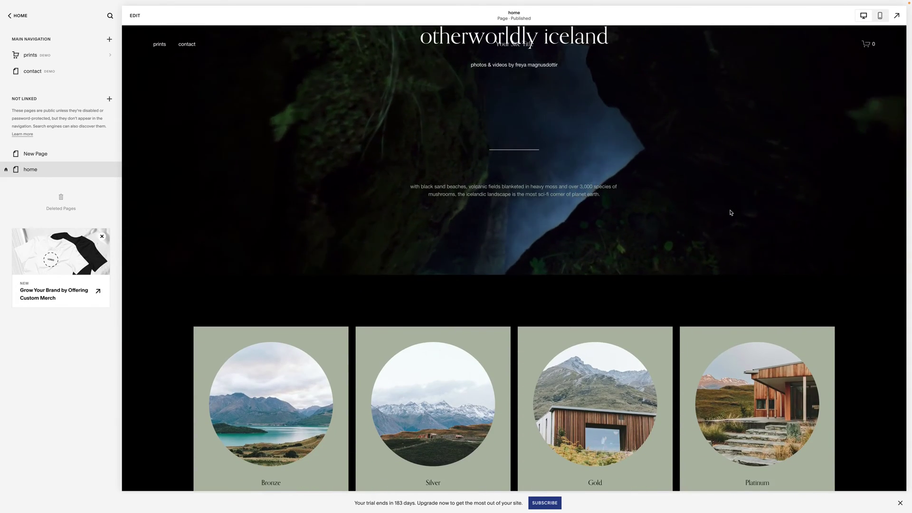
scroll(730, 213, down, 4)
scroll(730, 212, down, 1)
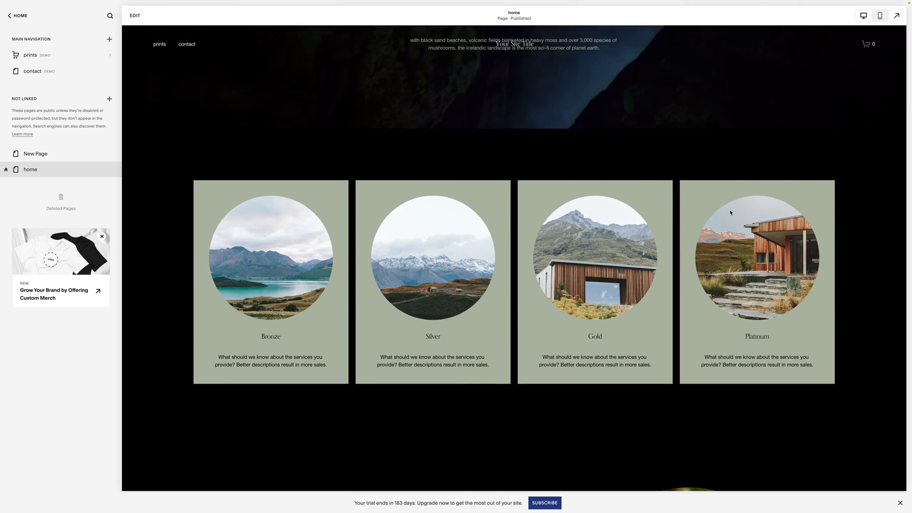
scroll(730, 213, down, 3)
scroll(731, 213, down, 3)
scroll(731, 213, down, 2)
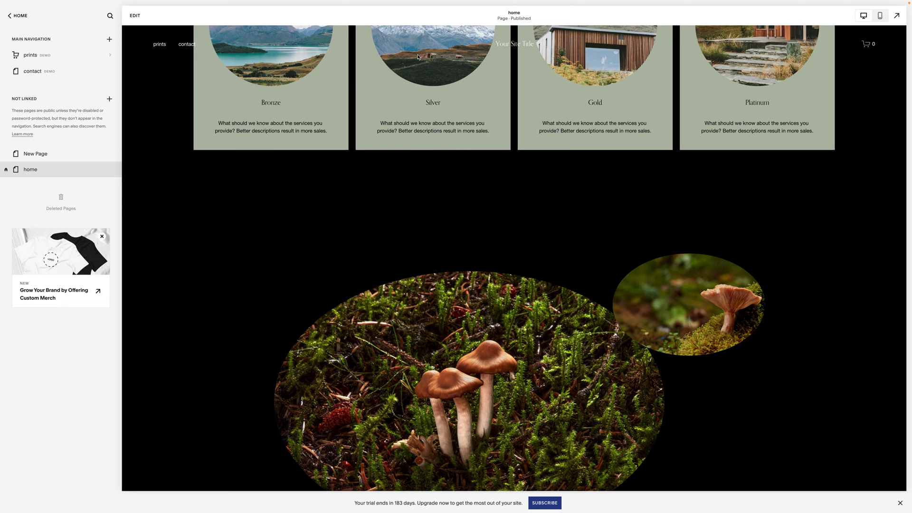
scroll(637, 404, up, 1)
scroll(637, 404, up, 10)
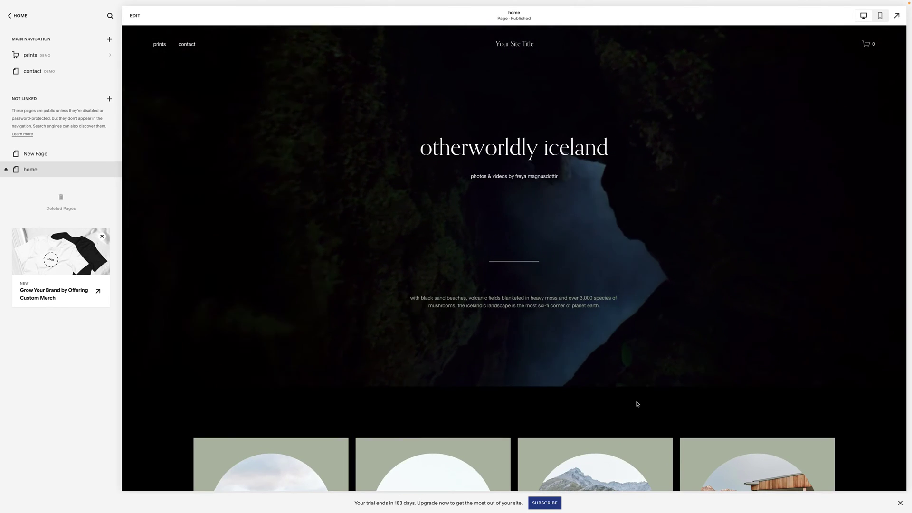
scroll(637, 405, down, 2)
scroll(638, 404, down, 1)
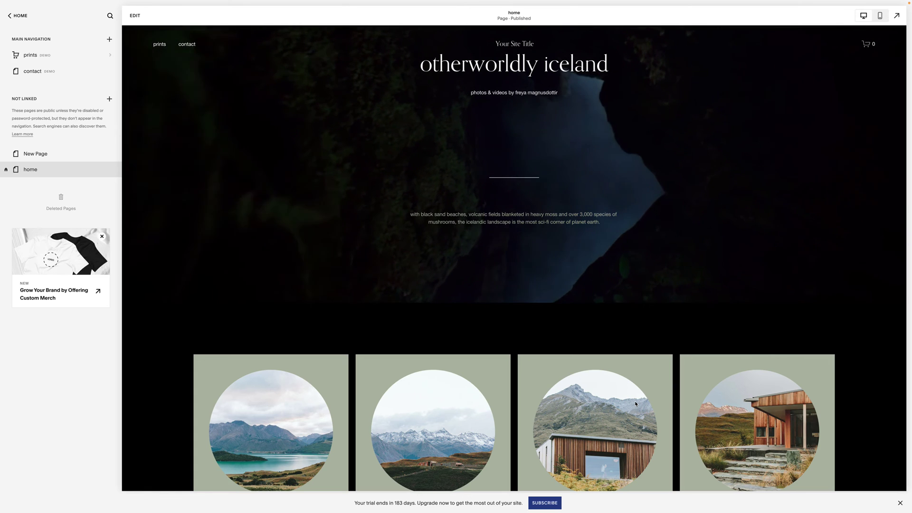
scroll(634, 401, down, 1)
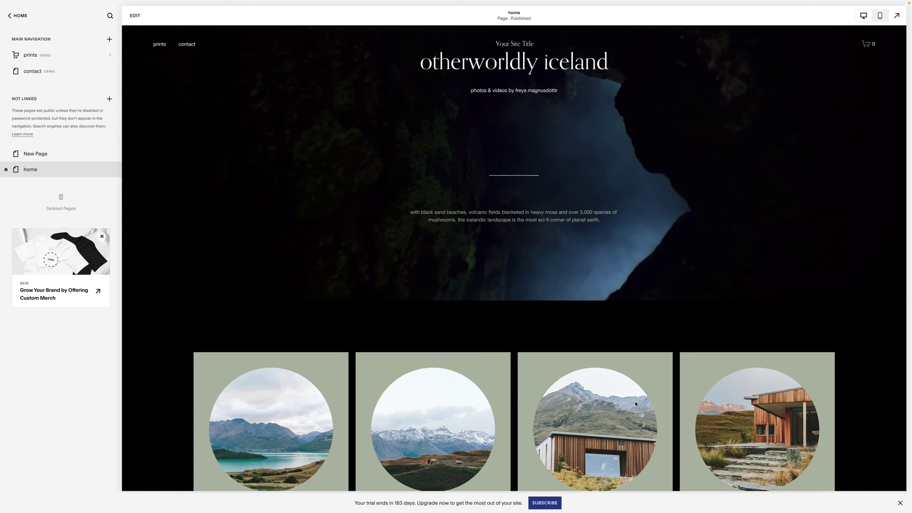
scroll(635, 402, down, 5)
scroll(521, 248, down, 3)
scroll(310, 134, up, 1)
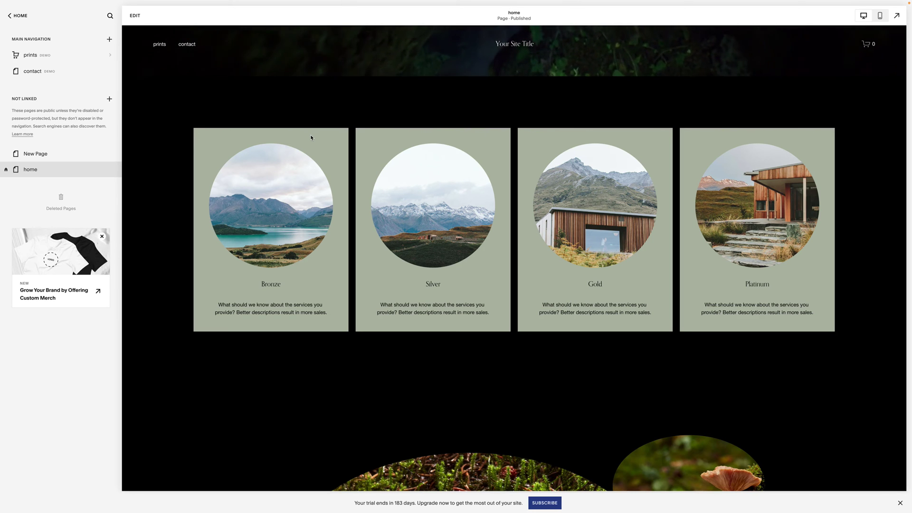
scroll(312, 137, up, 5)
scroll(311, 137, up, 5)
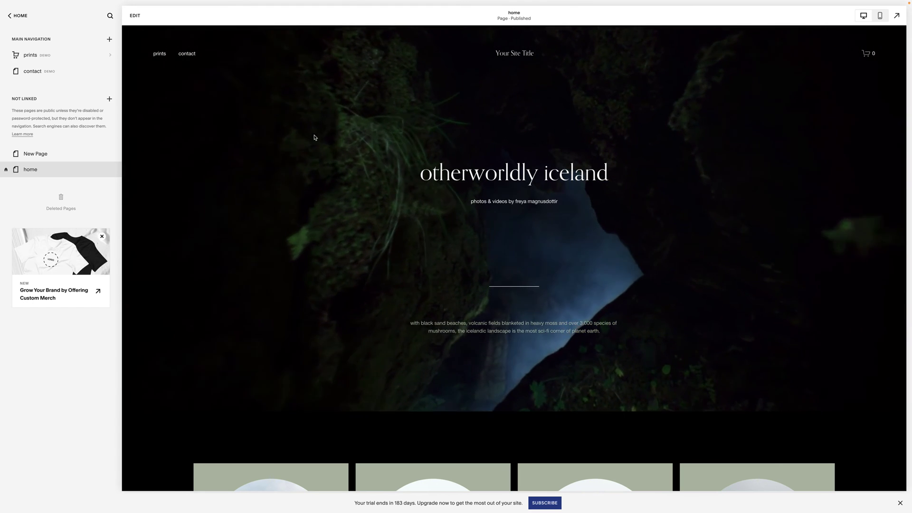
Step: Reopen the home page for editing with the Pages panel hidden for full width
click(135, 15)
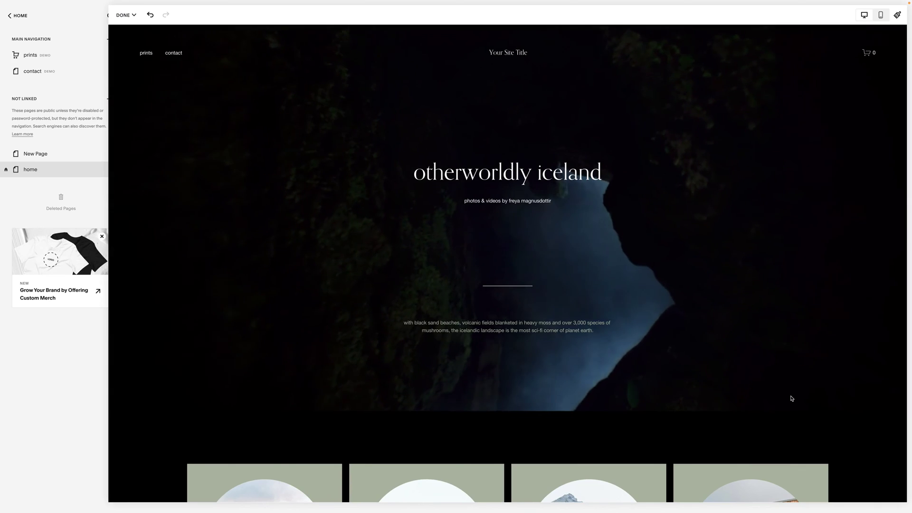
click(791, 398)
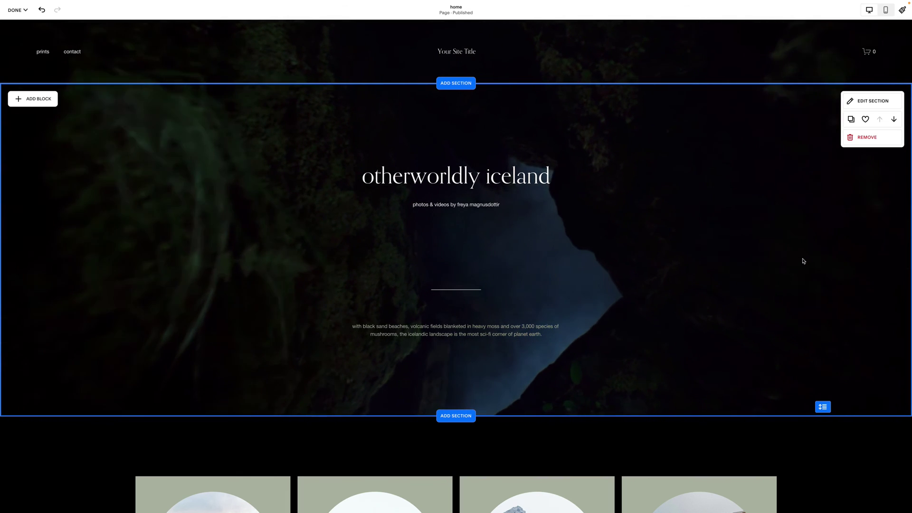
scroll(803, 263, down, 3)
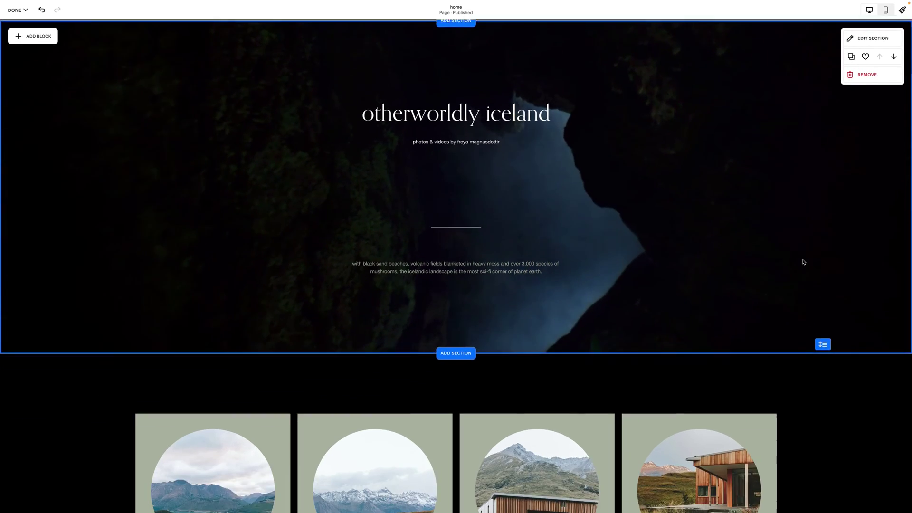
scroll(803, 285, down, 3)
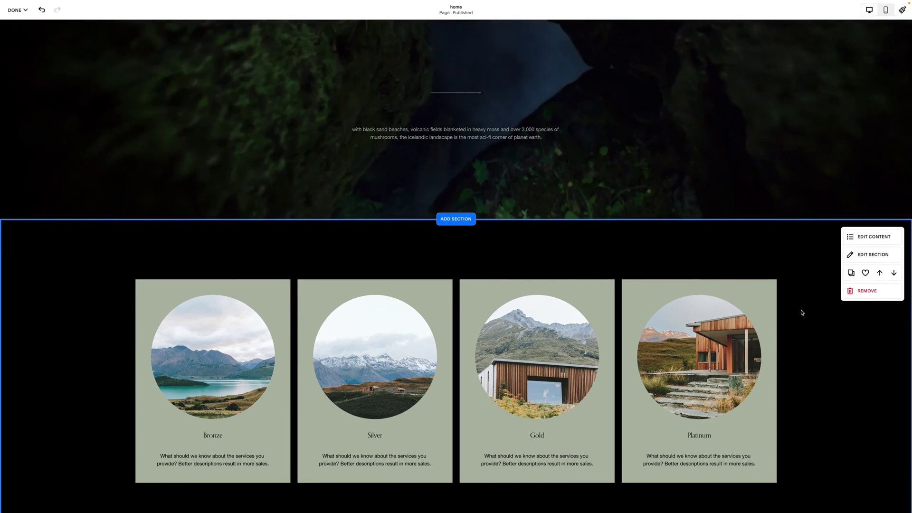
scroll(802, 313, down, 1)
scroll(737, 93, up, 3)
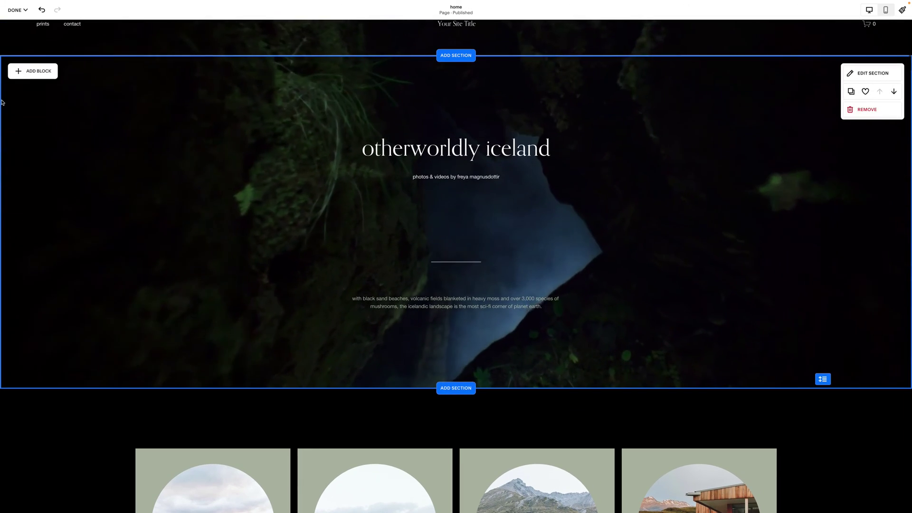
scroll(754, 365, down, 2)
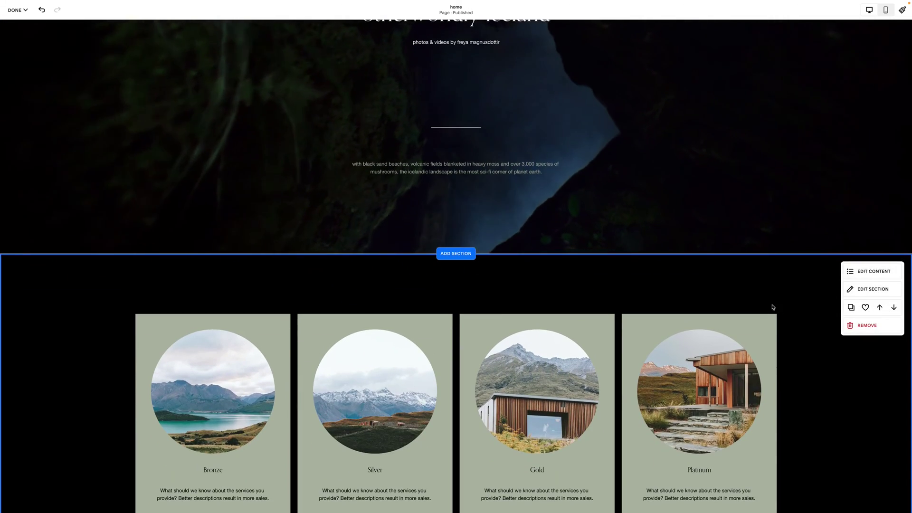
scroll(772, 307, down, 3)
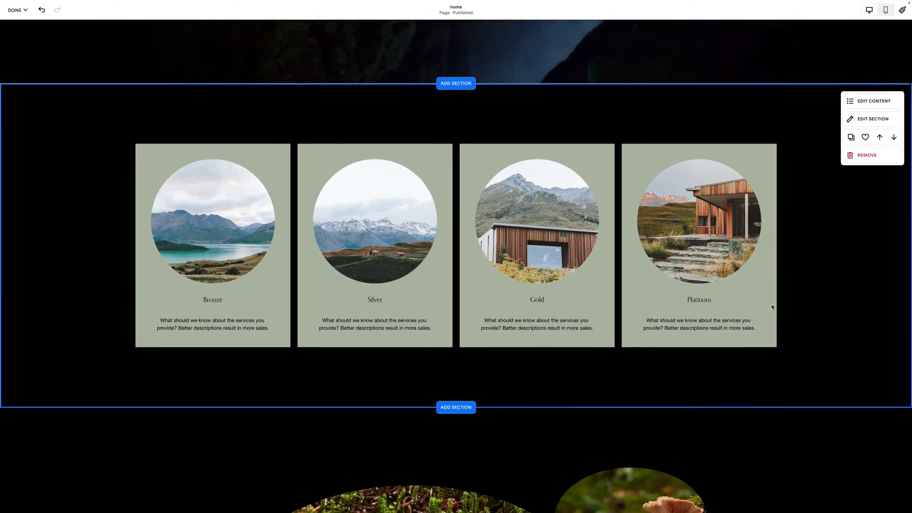
scroll(772, 305, down, 3)
scroll(772, 305, up, 3)
scroll(772, 304, up, 5)
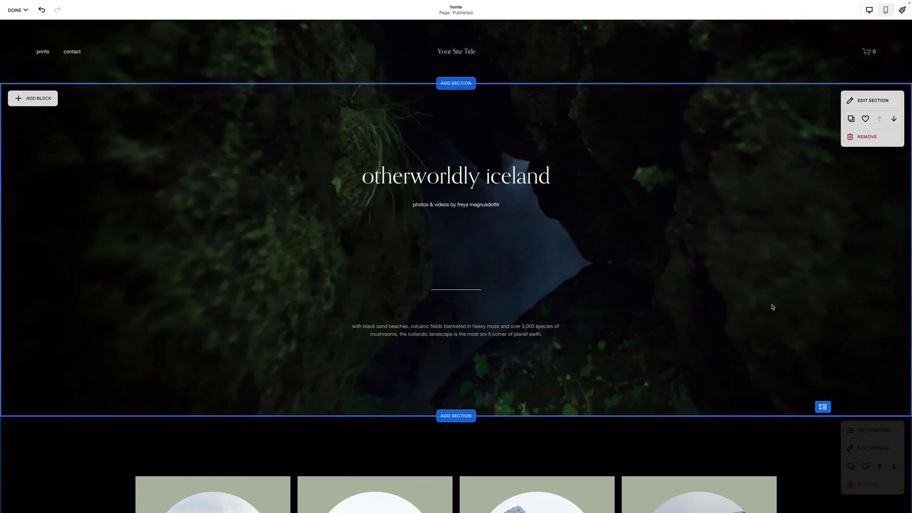